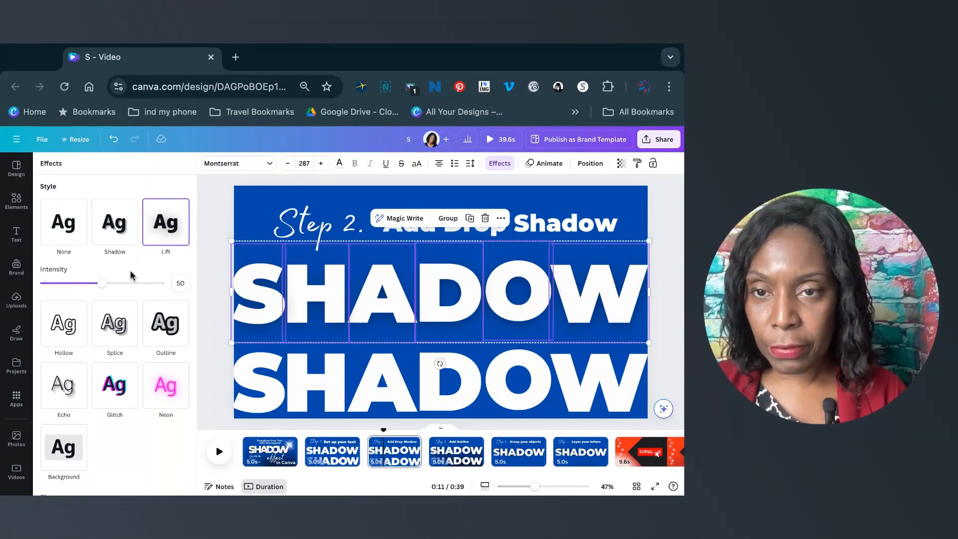
Raise the Lift effect intensity on the top SHADOW letters to 80.
drag(109, 284, 137, 283)
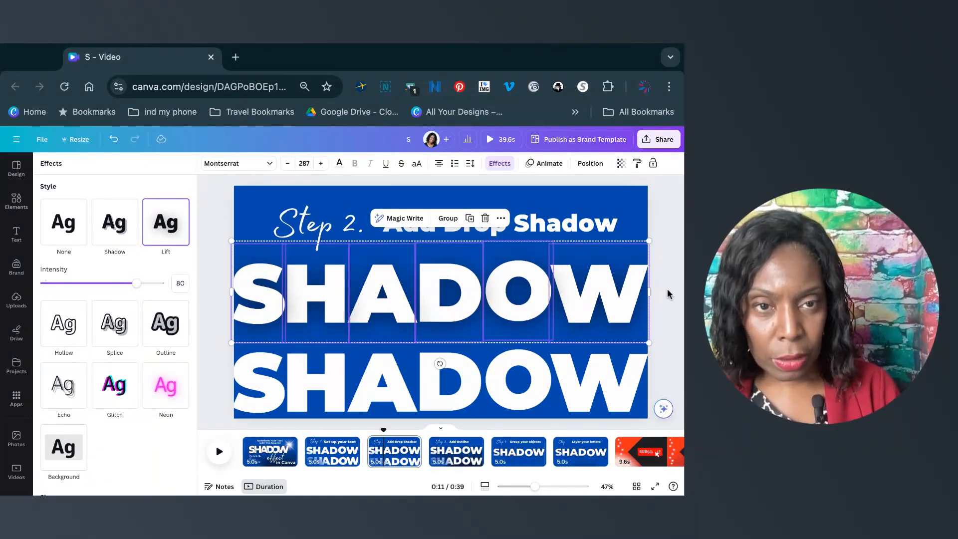
click(641, 349)
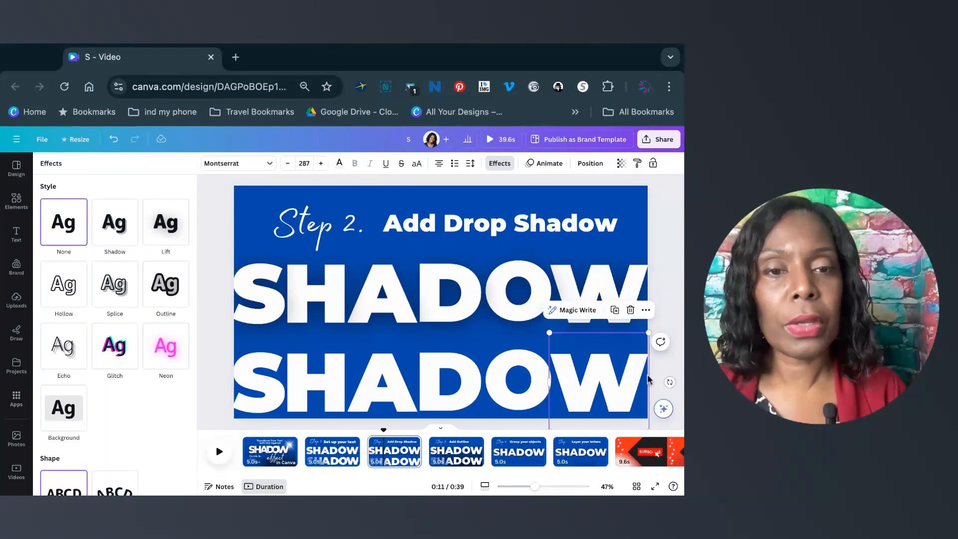
double_click(606, 397)
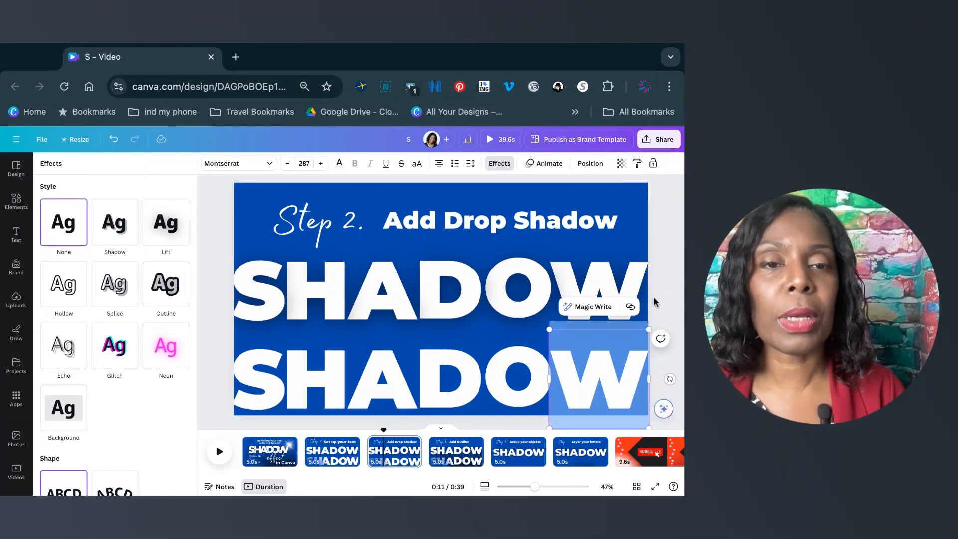
click(528, 370)
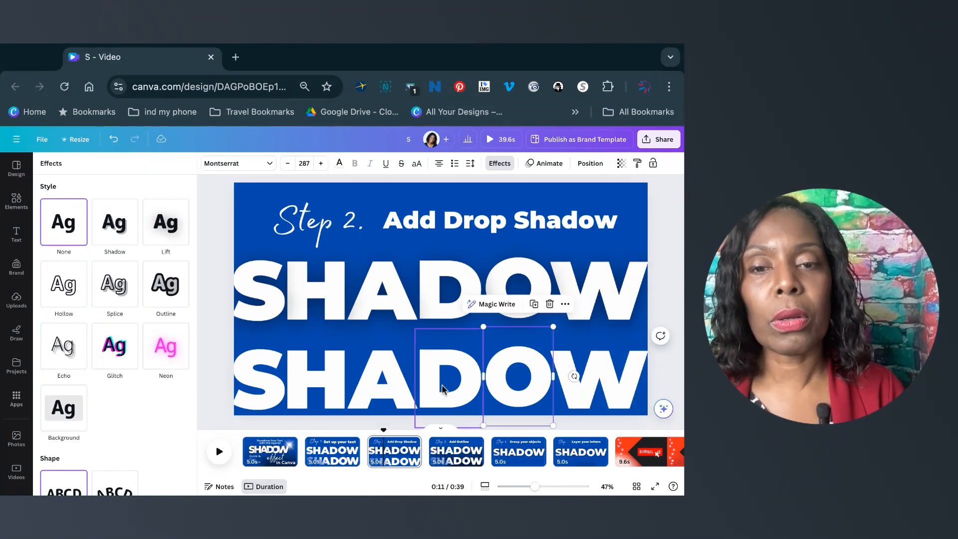
click(382, 381)
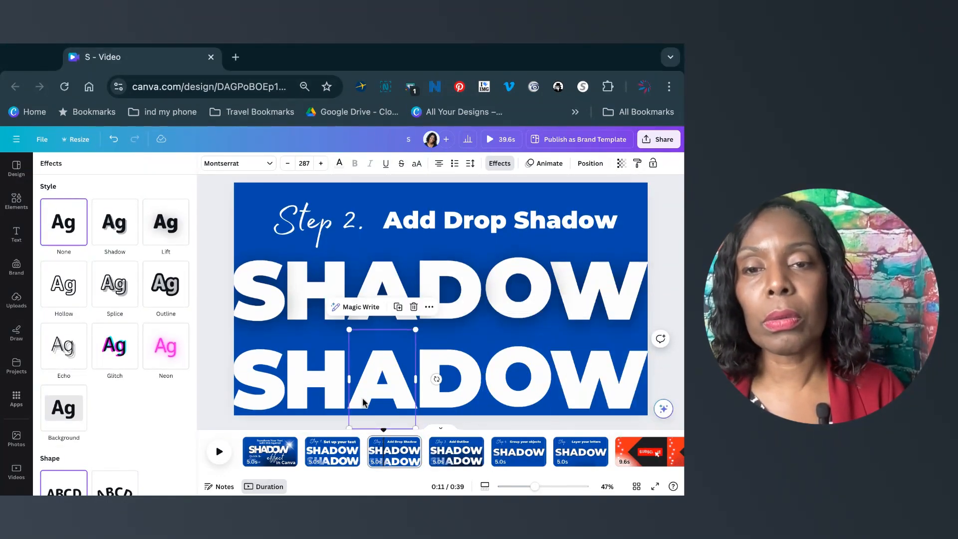
click(266, 411)
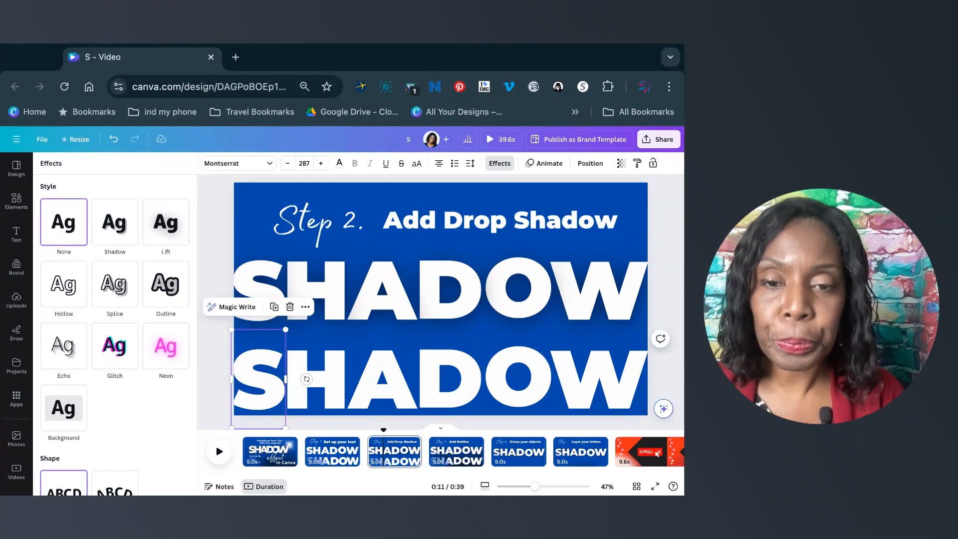
Open the Add Outline slide and select all six letters of the lower SHADOW together.
click(449, 455)
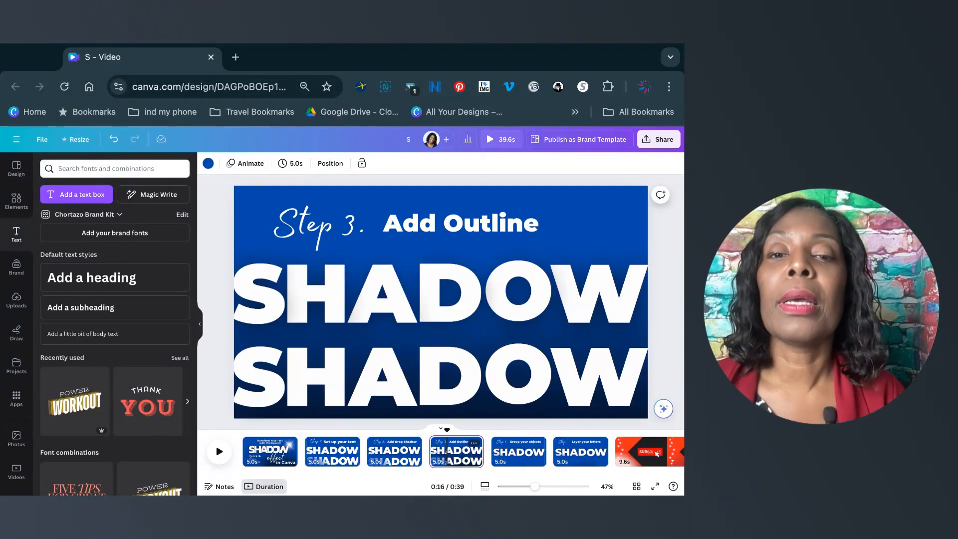
click(257, 394)
shift+click(315, 392)
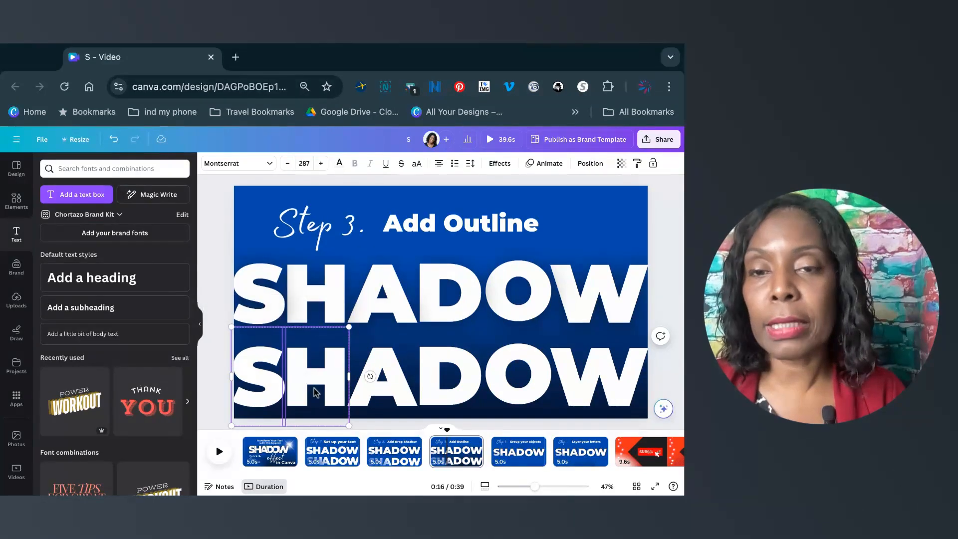
shift+click(382, 394)
shift+click(437, 392)
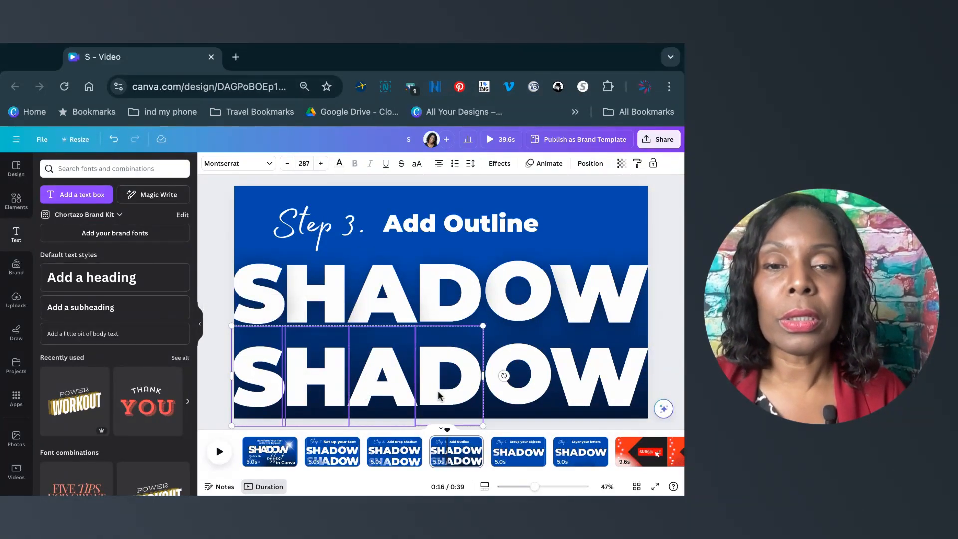
shift+click(503, 393)
shift+click(589, 392)
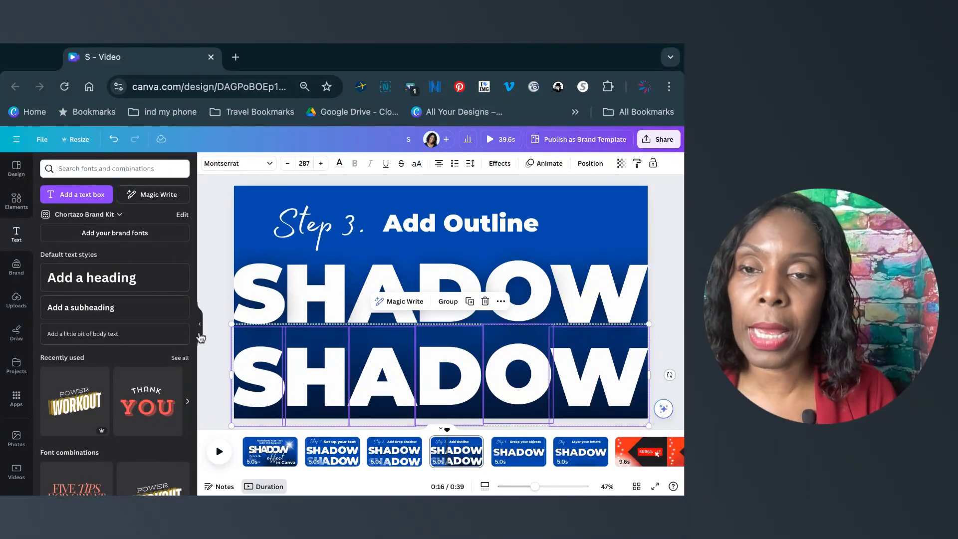
click(198, 330)
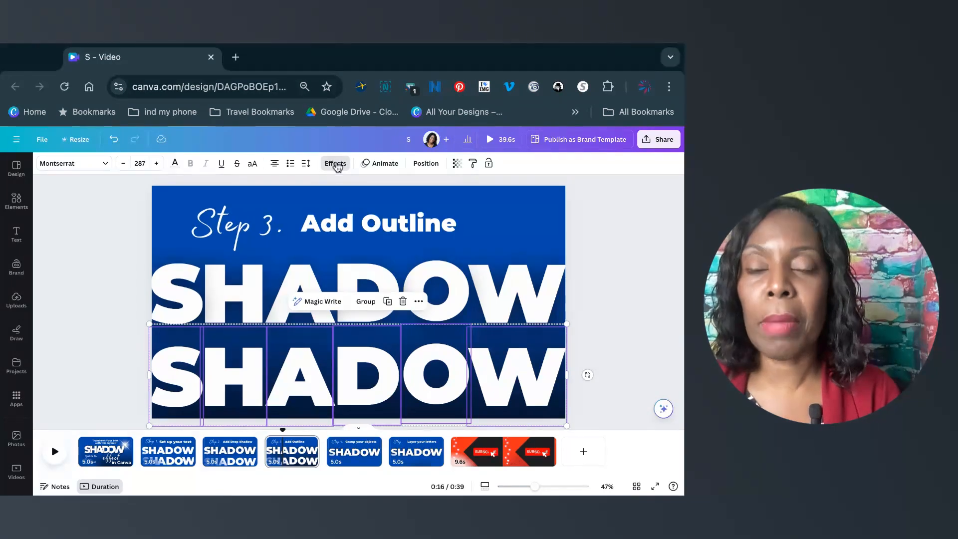
Apply the Hollow effect to the selected letters and set its thickness to 12.
click(335, 163)
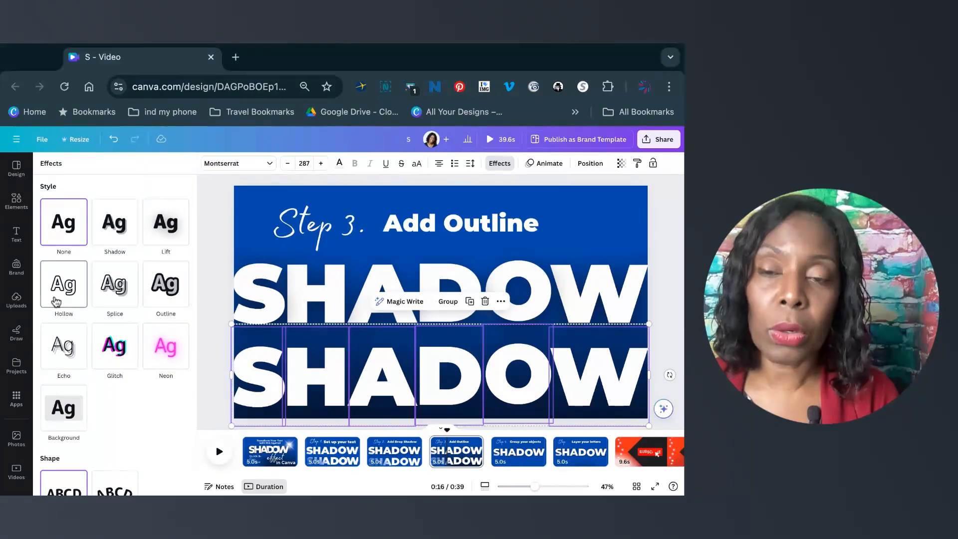
click(56, 301)
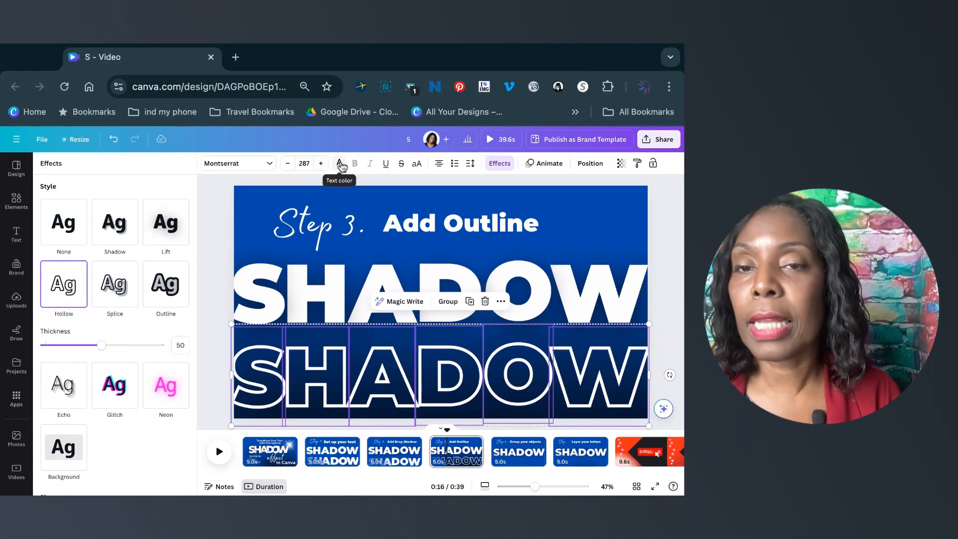
click(340, 164)
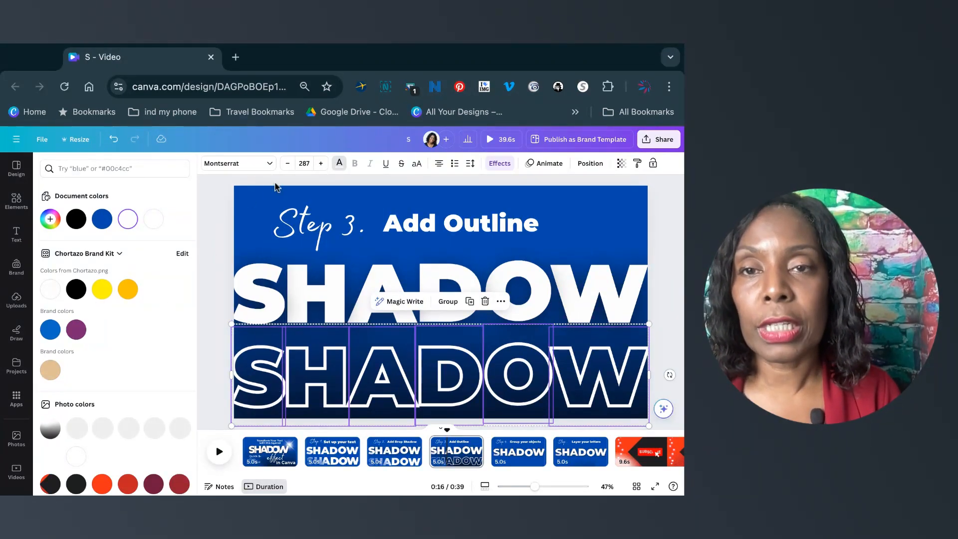
click(501, 165)
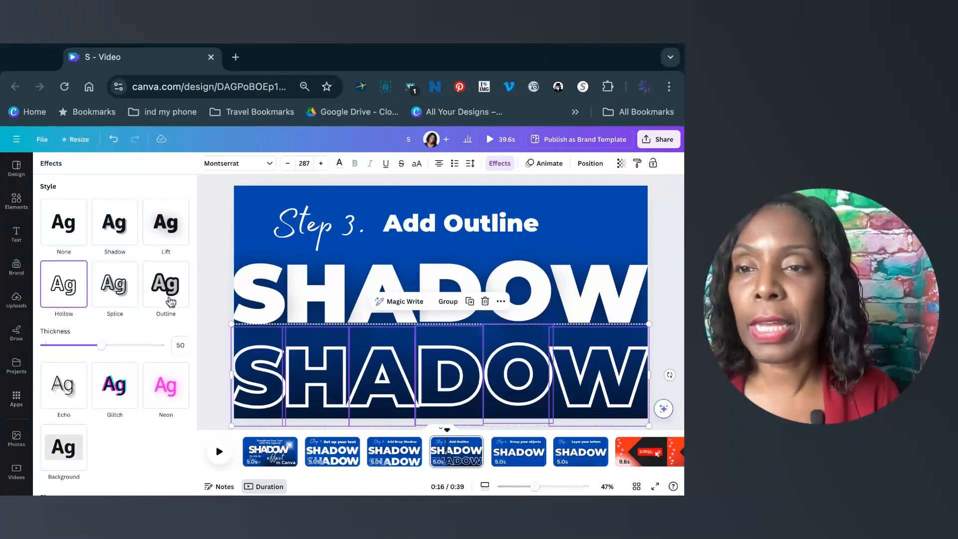
drag(101, 345, 59, 345)
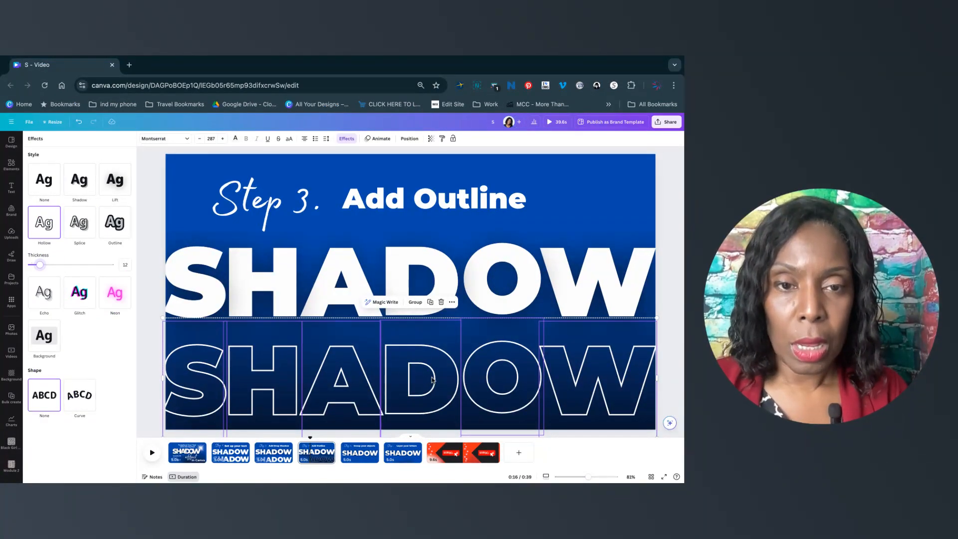
Move the hollow SHADOW up over the solid SHADOW and nudge it into a slight offset outline.
drag(405, 375, 405, 277)
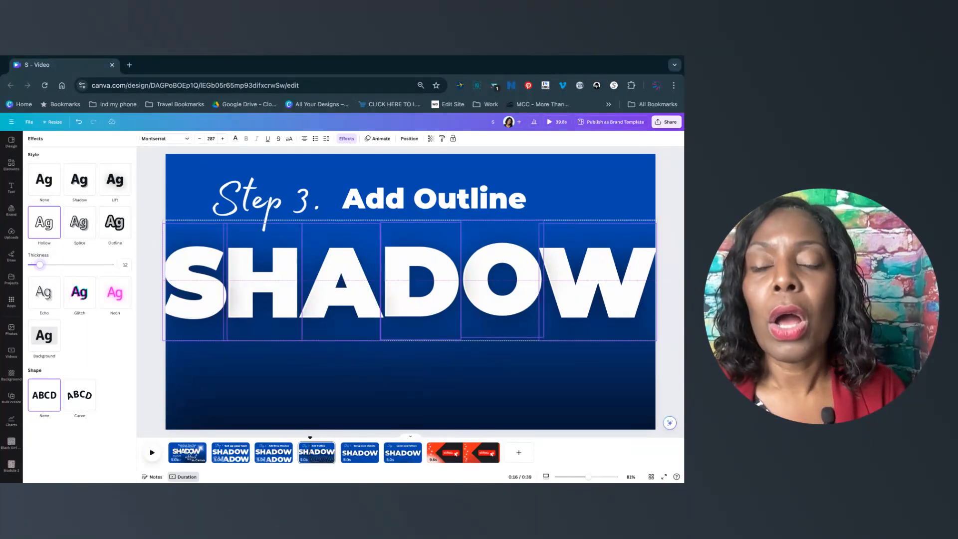
mouse_move(405, 281)
mouse_down()
mouse_move(405, 291)
mouse_move(410, 278)
mouse_up()
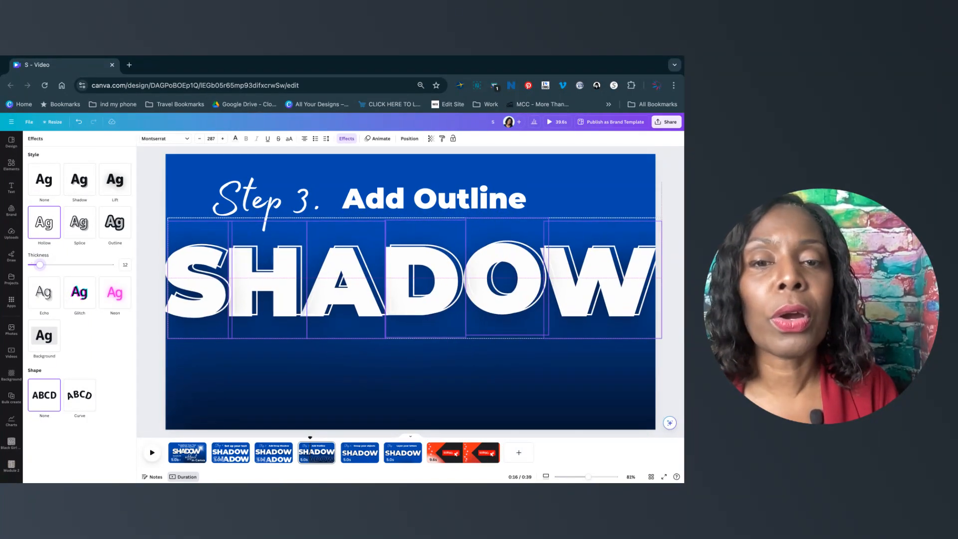
key(Down)
key(Down)
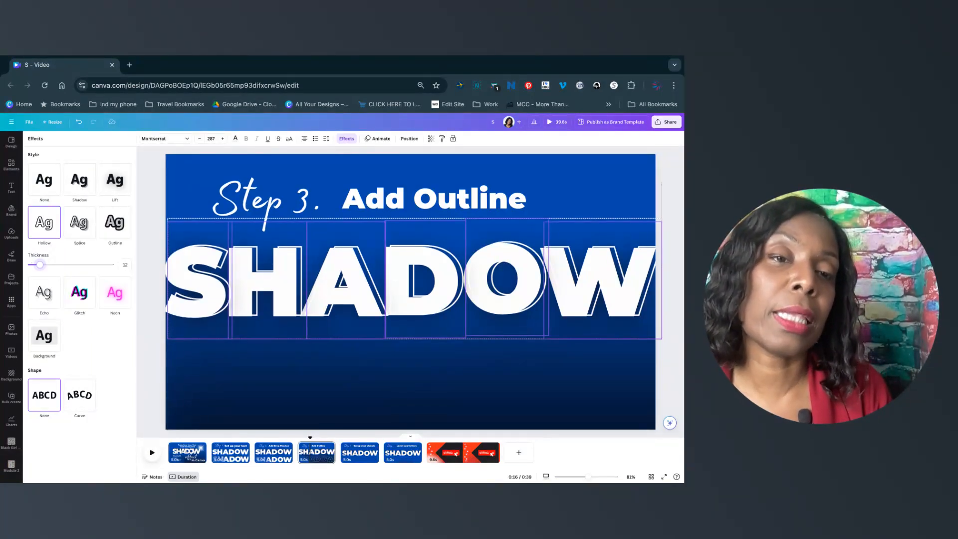
drag(415, 278, 411, 280)
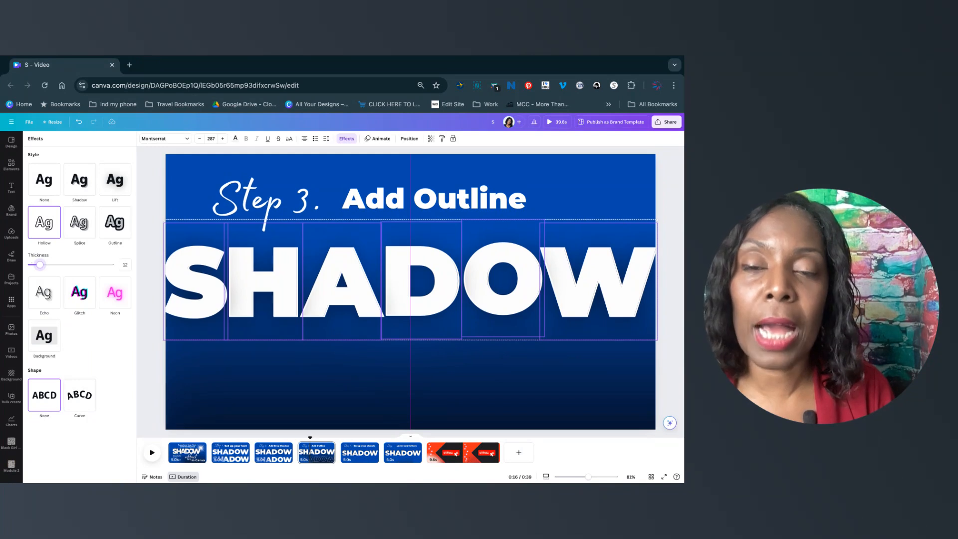
drag(411, 280, 410, 280)
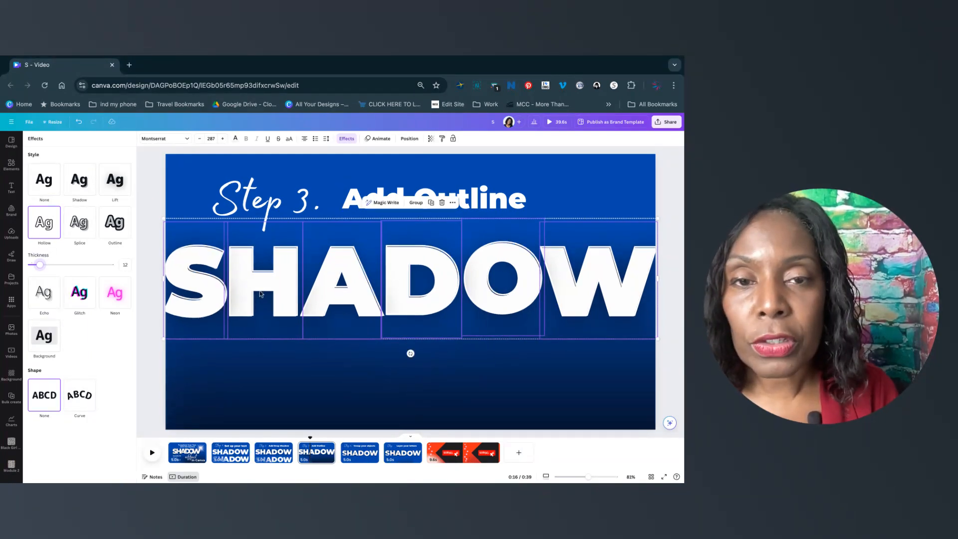
drag(214, 289, 214, 289)
key(Up)
key(Left)
key(Left)
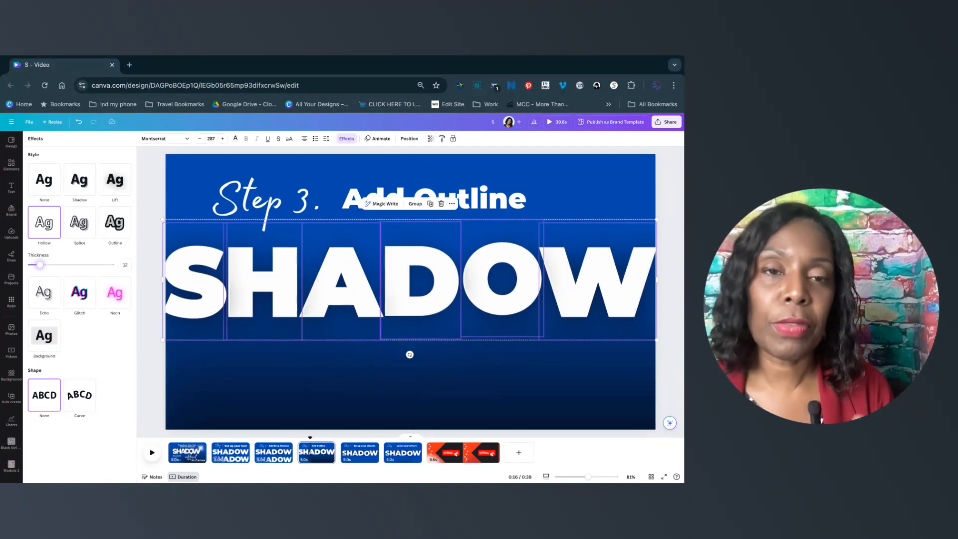
Try several text colours for the hollow outline letters and settle on black.
click(236, 140)
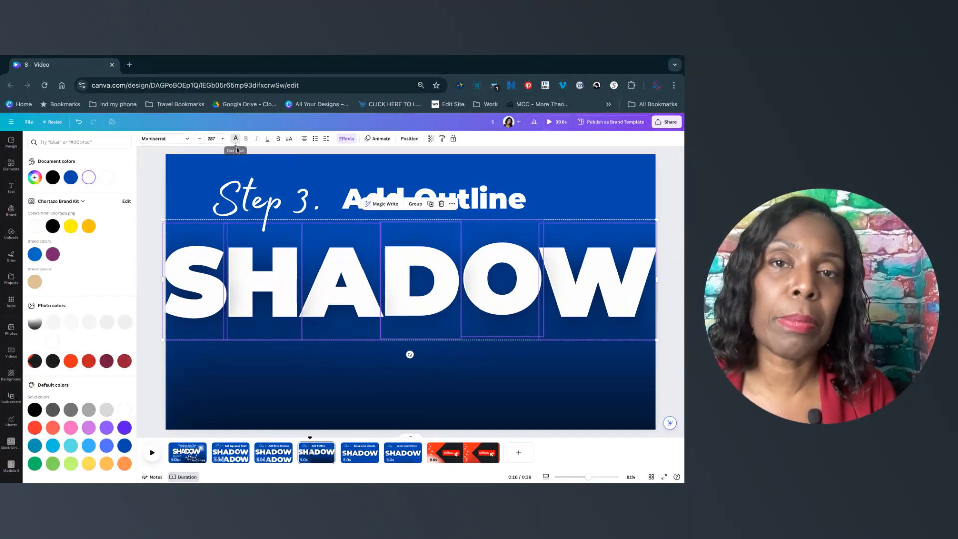
click(56, 181)
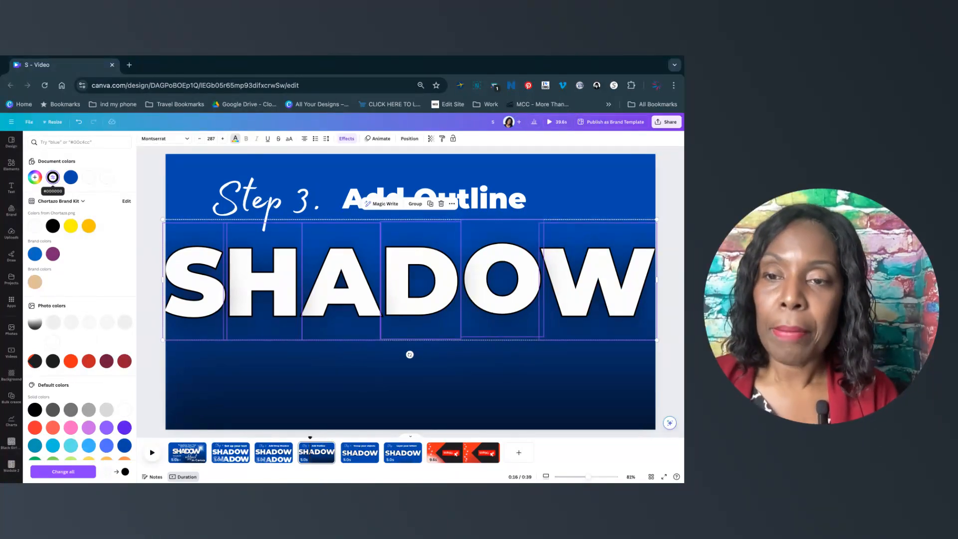
click(89, 410)
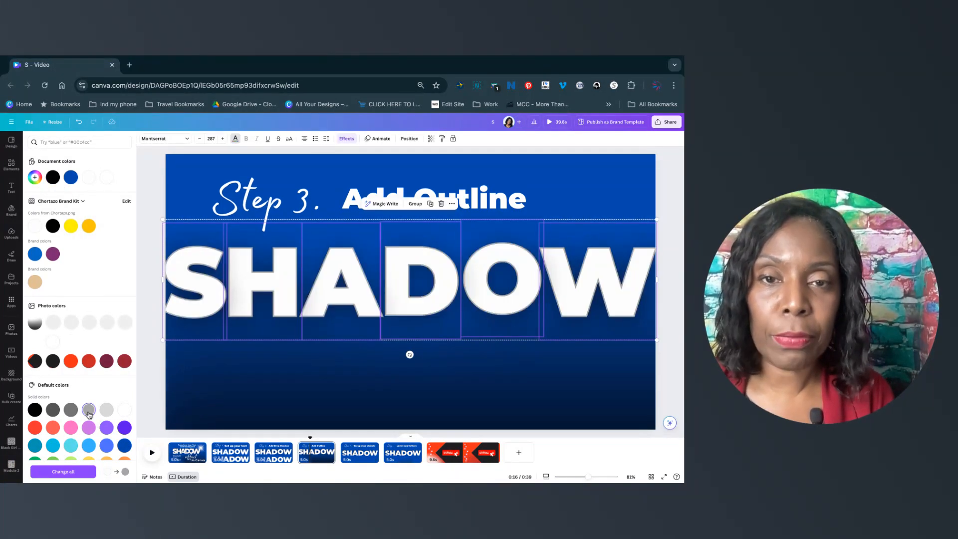
click(106, 411)
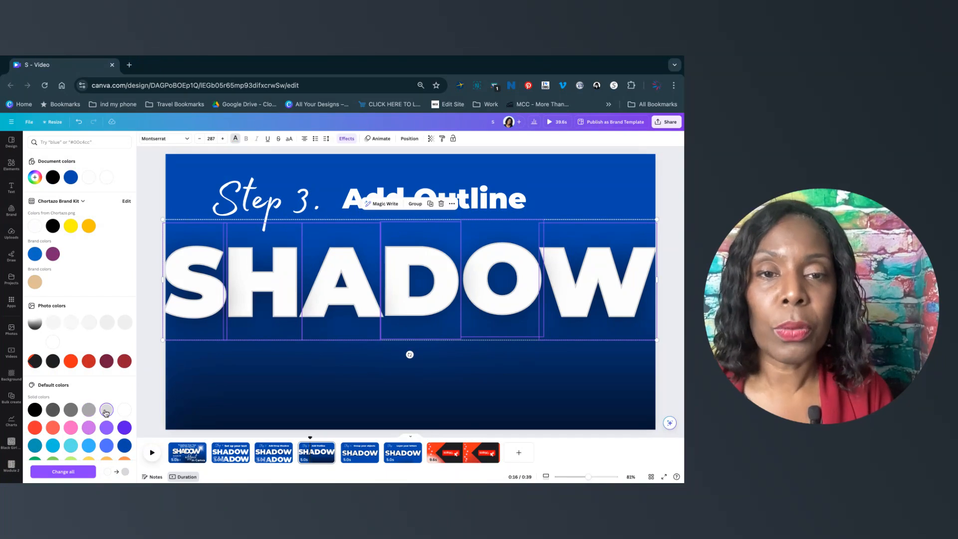
click(69, 412)
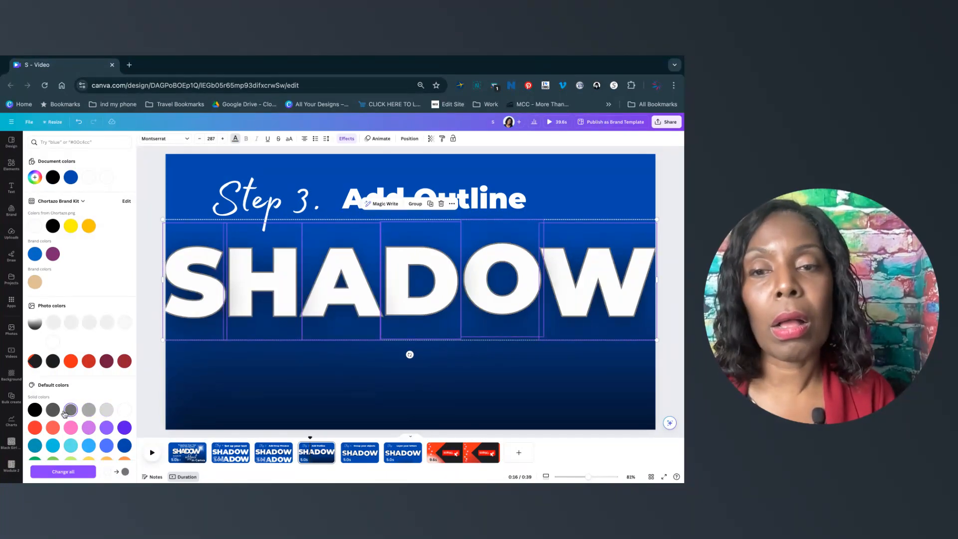
click(55, 411)
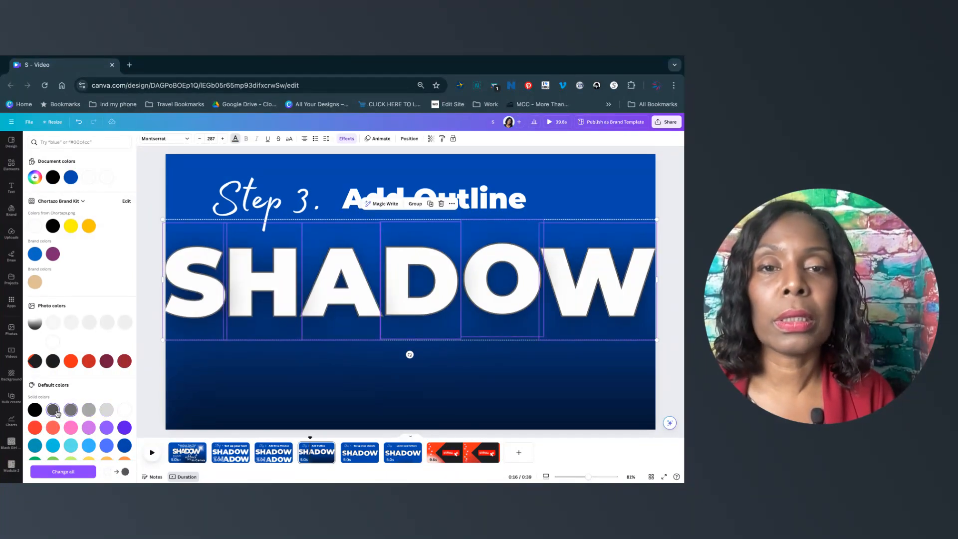
click(71, 446)
scroll(72, 444, down, 1)
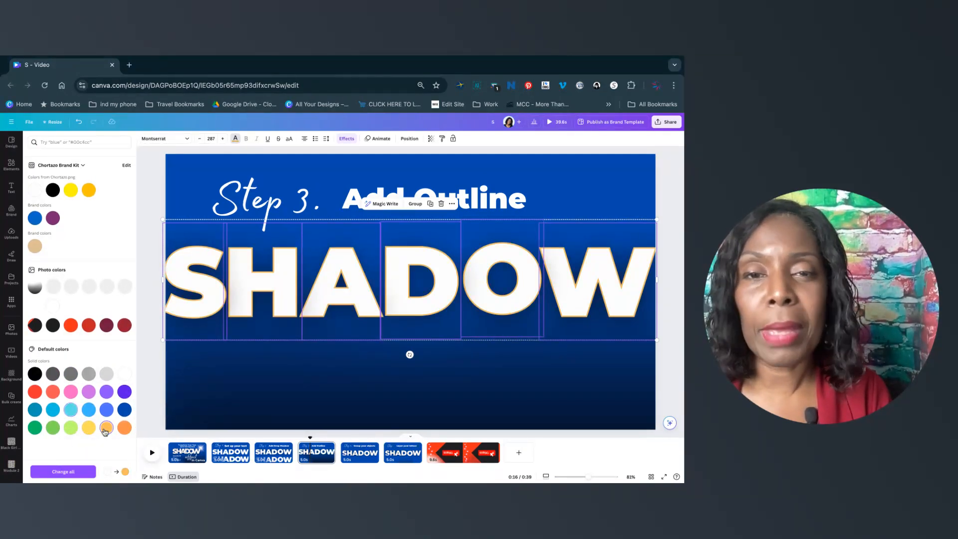
click(128, 430)
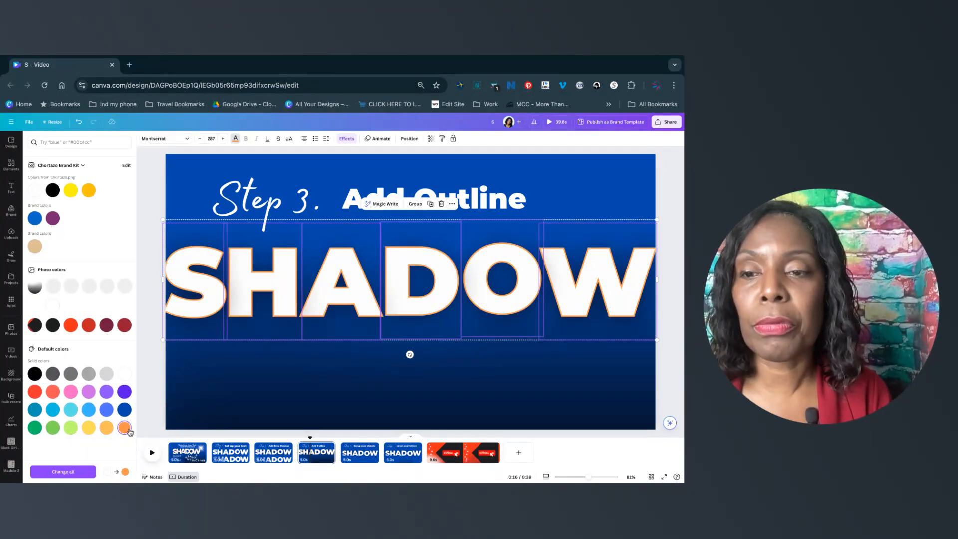
click(35, 393)
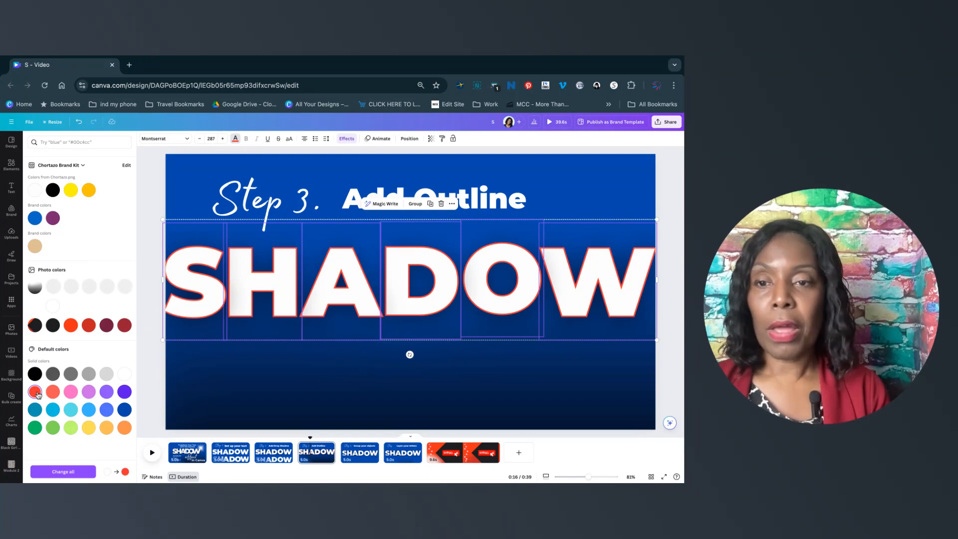
click(89, 375)
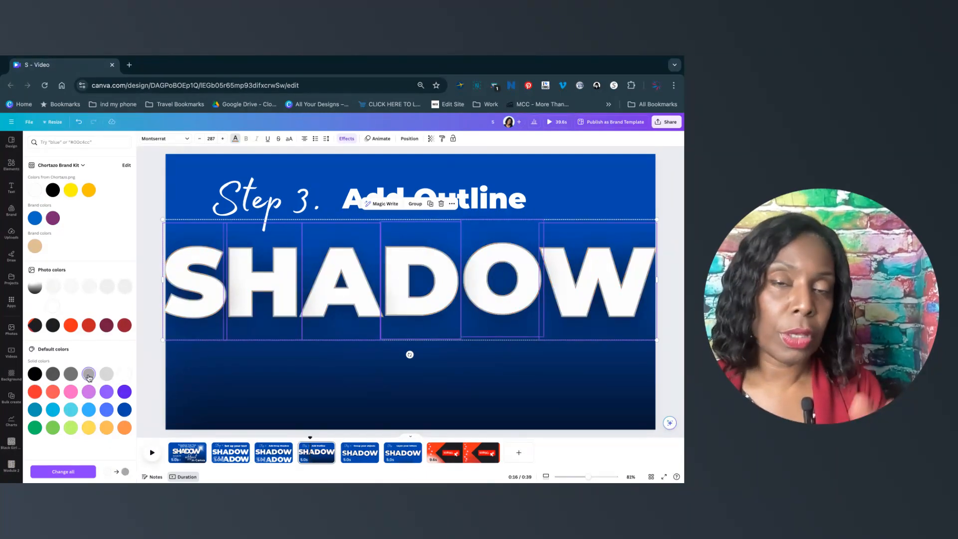
click(37, 375)
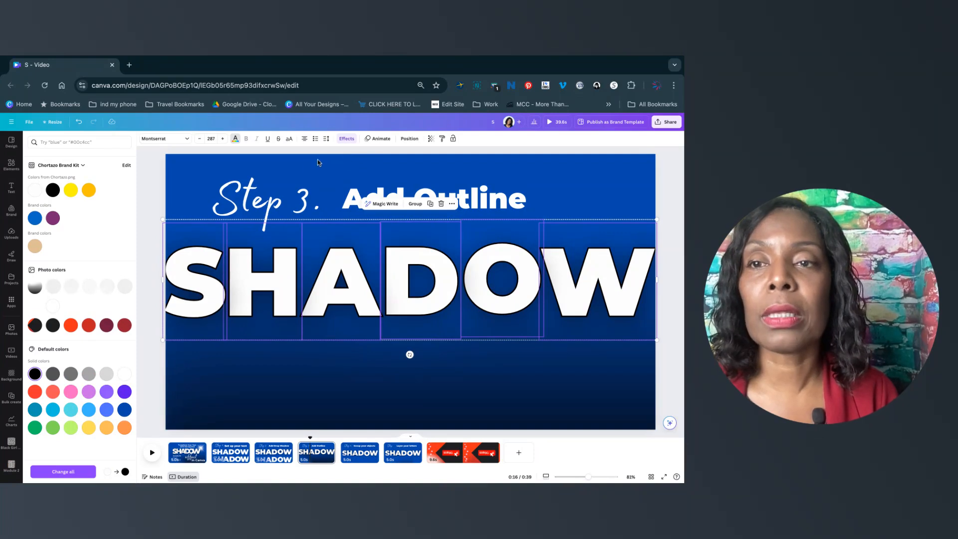
click(346, 140)
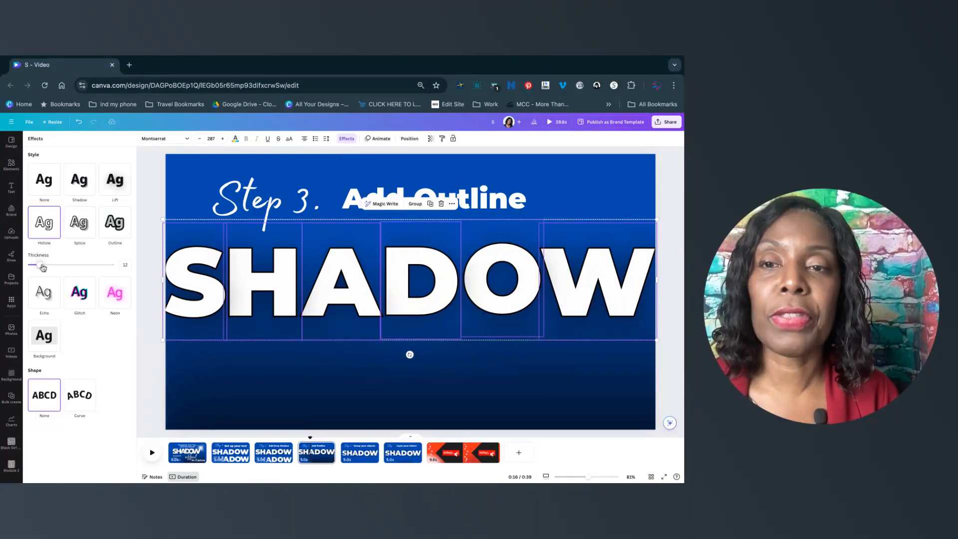
drag(40, 265, 86, 266)
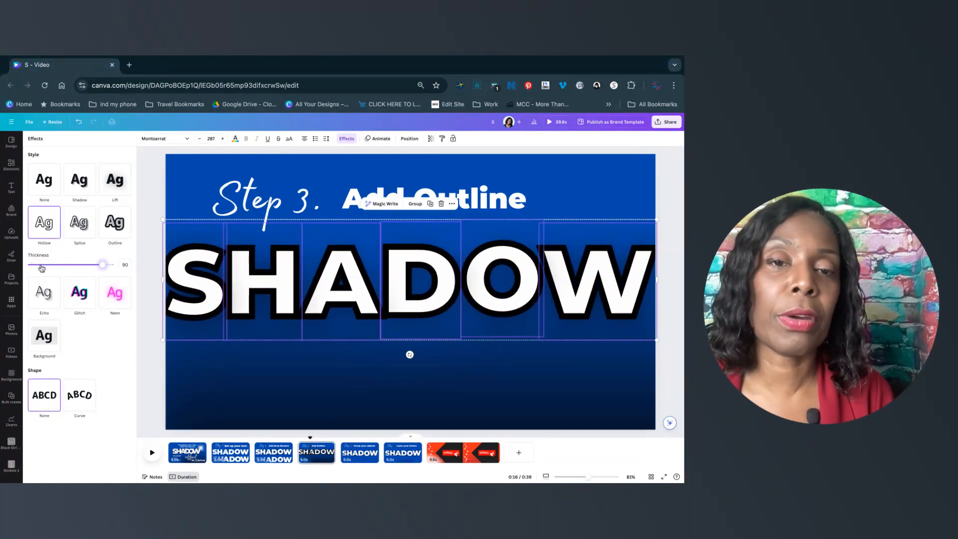
click(41, 266)
drag(43, 265, 40, 265)
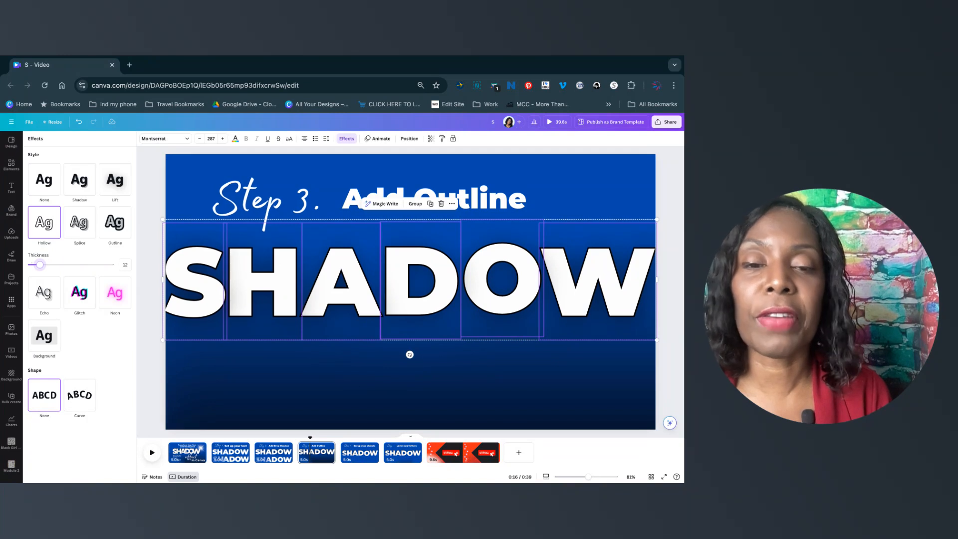
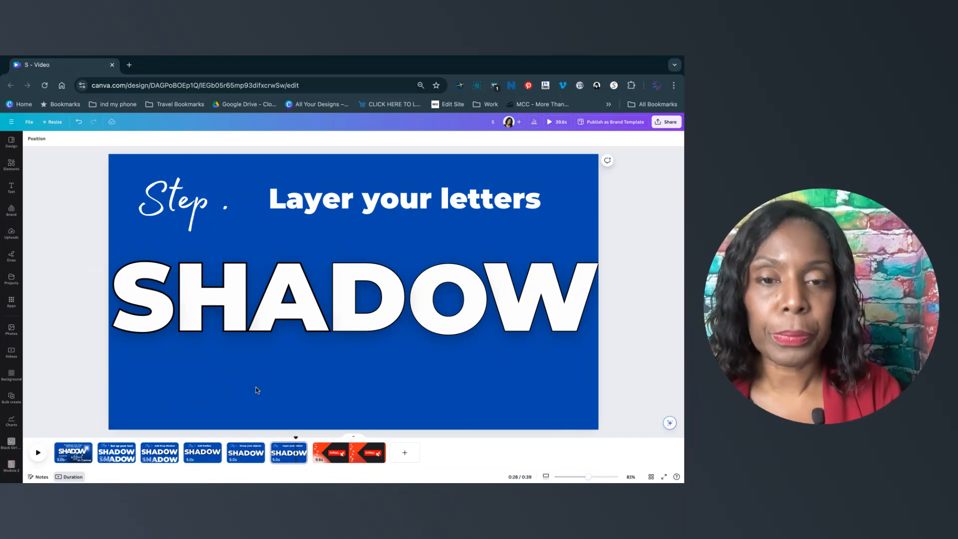
Group each solid SHADOW letter with its hollow outline copy, working letter by letter.
drag(213, 375, 210, 264)
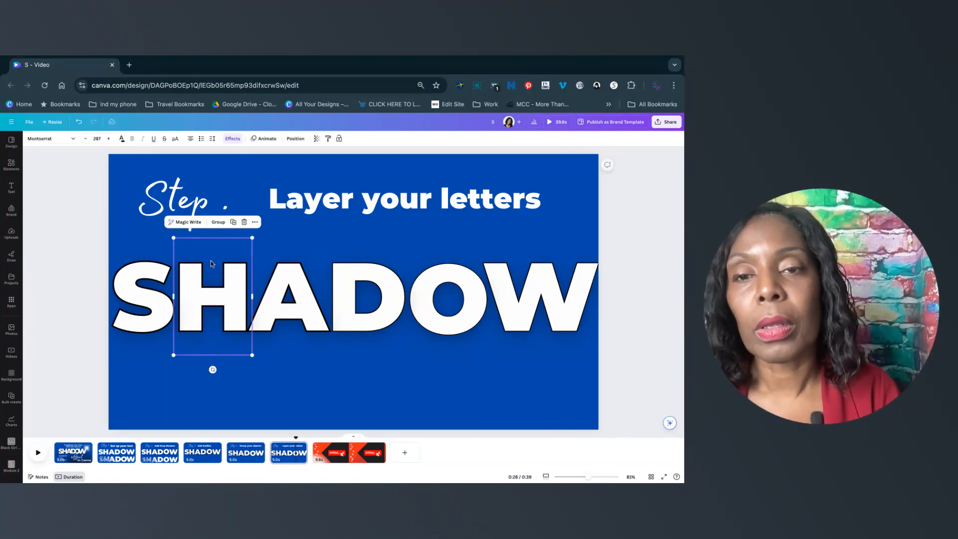
click(219, 223)
drag(280, 379, 299, 235)
click(295, 223)
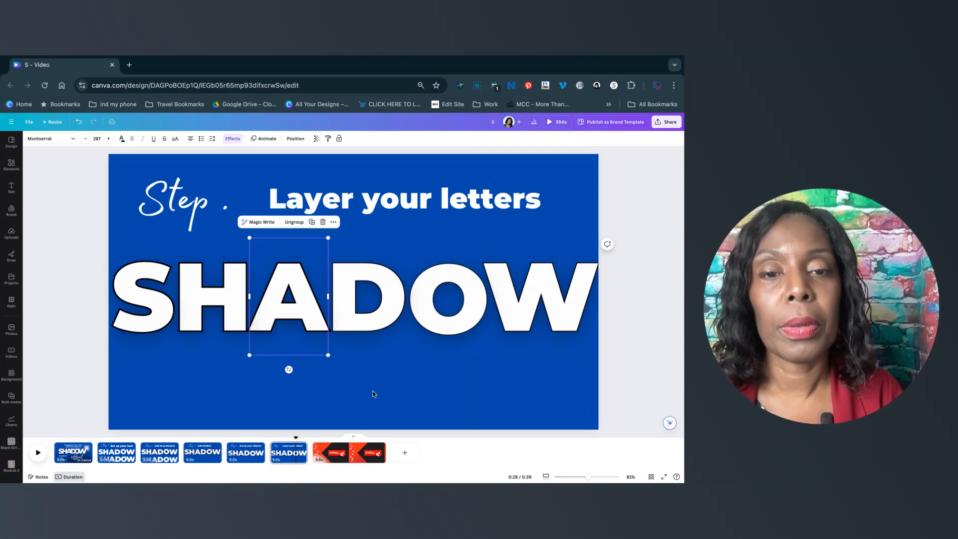
drag(370, 391, 375, 246)
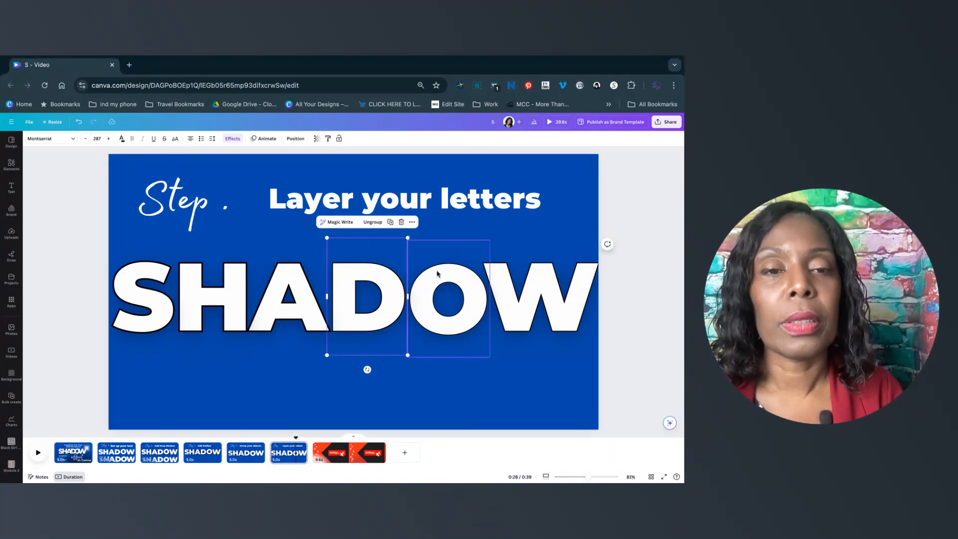
drag(448, 390, 450, 272)
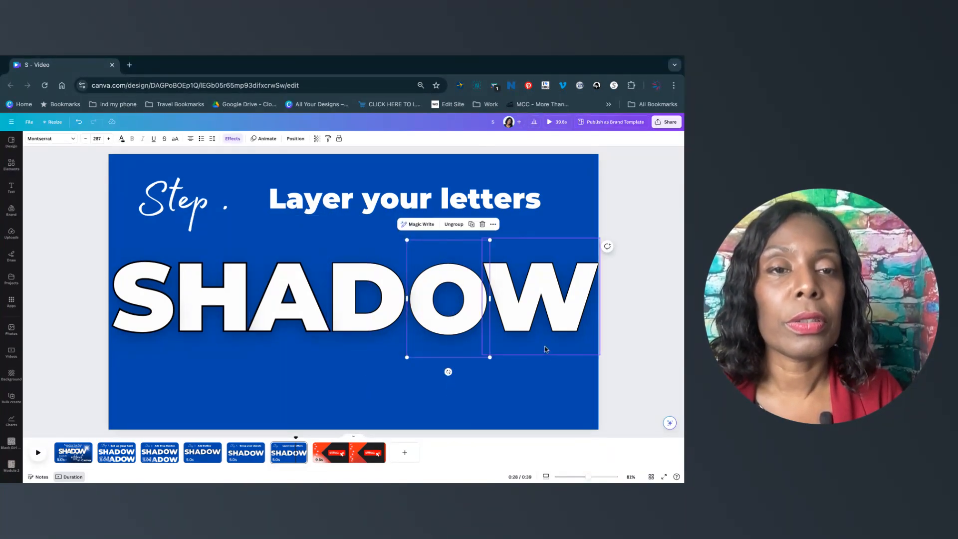
click(527, 360)
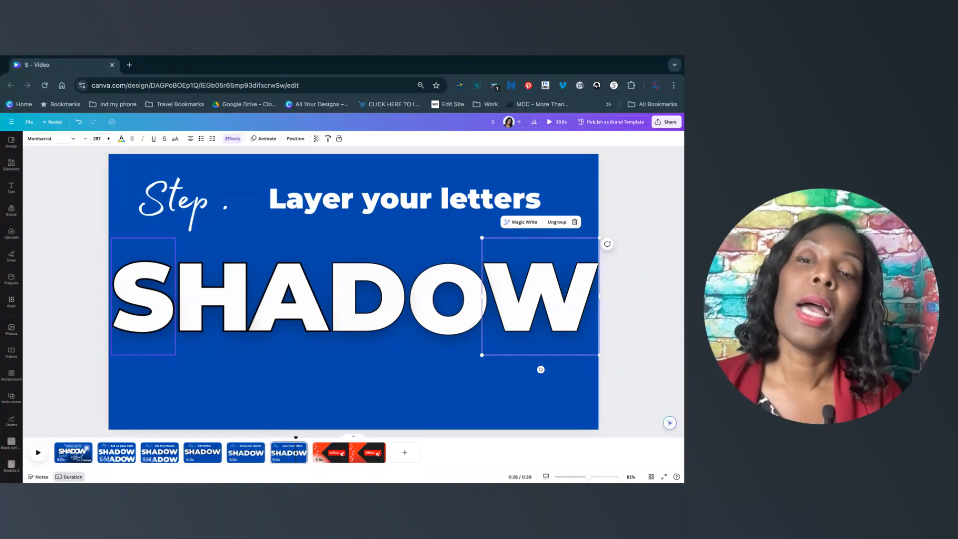
Move the S group right so it overlaps the H, and try sending it backward and forward.
drag(156, 310, 174, 310)
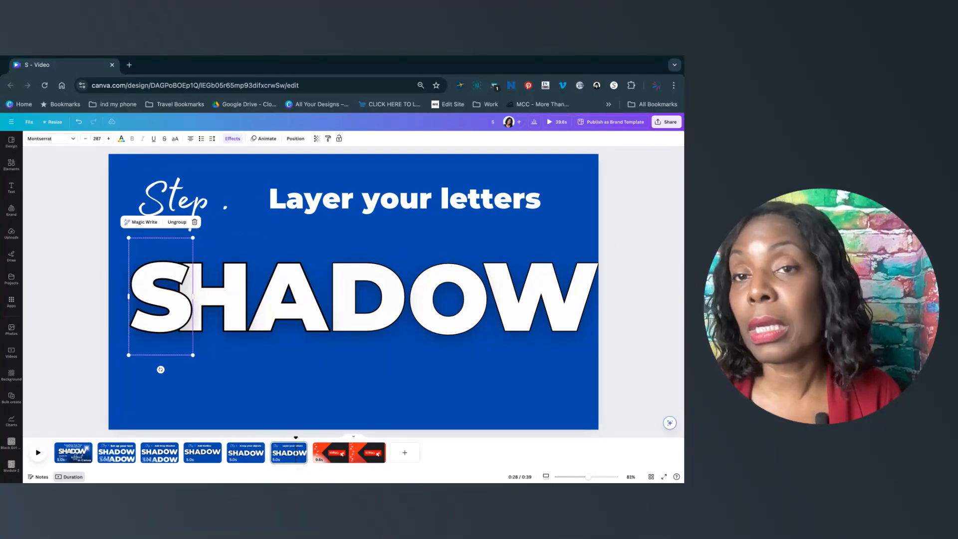
click(295, 139)
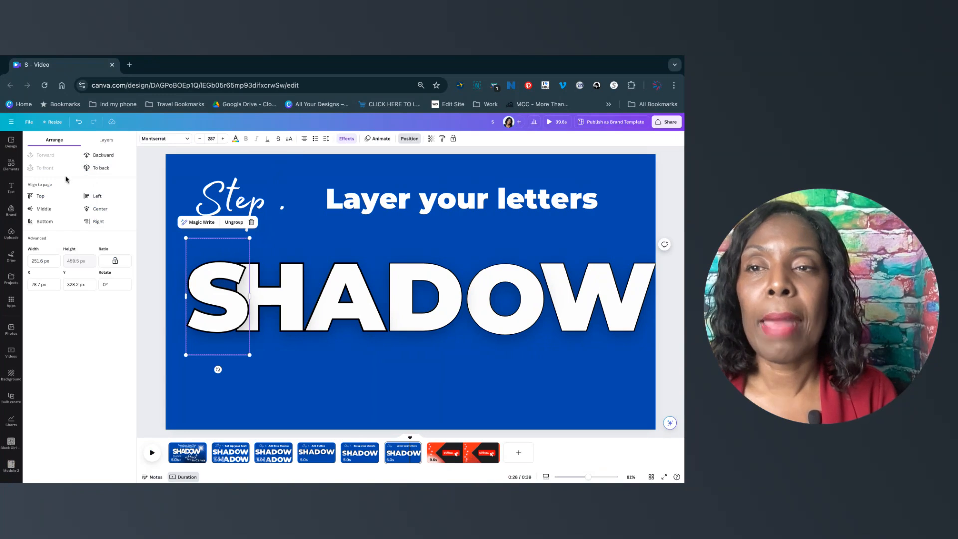
click(100, 156)
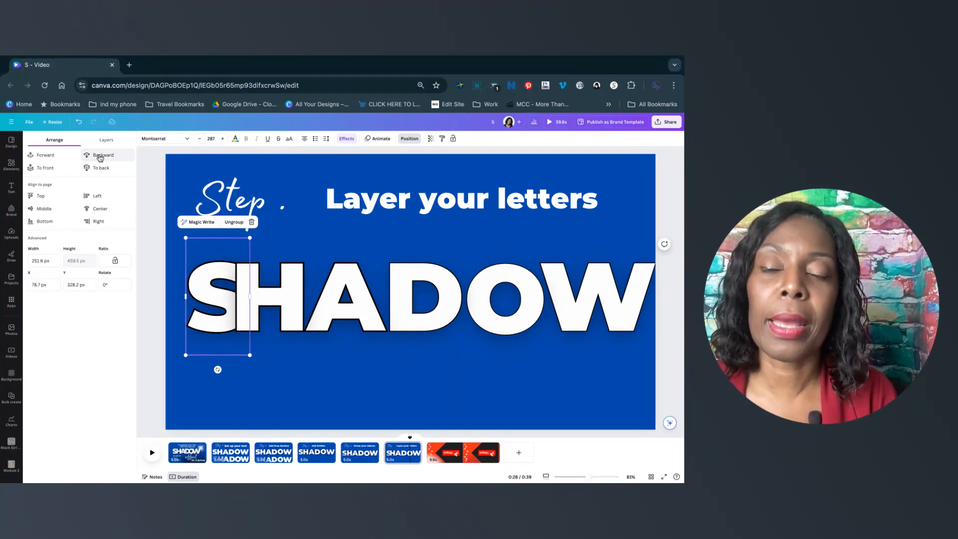
click(44, 155)
Slide the A group left to overlap the H and check its layer order.
drag(360, 284, 339, 283)
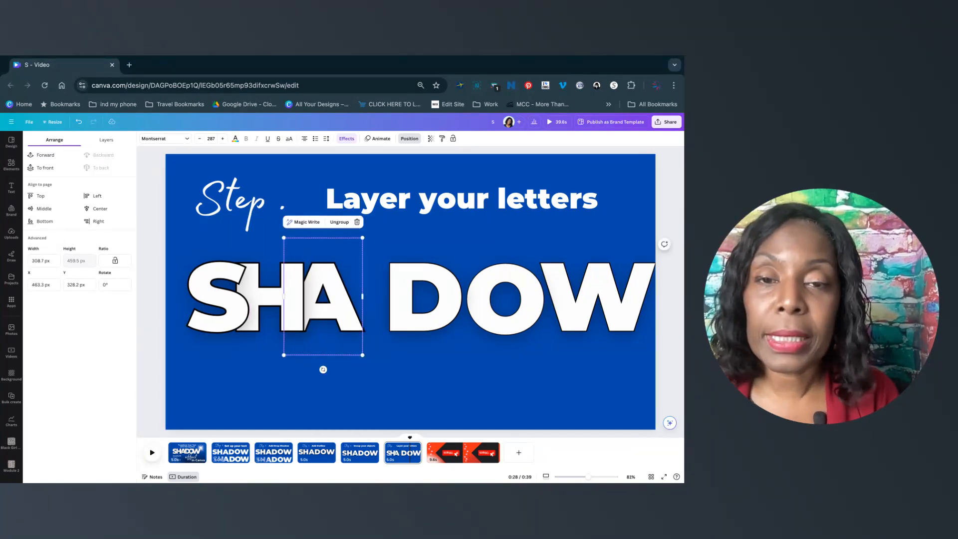
double_click(339, 284)
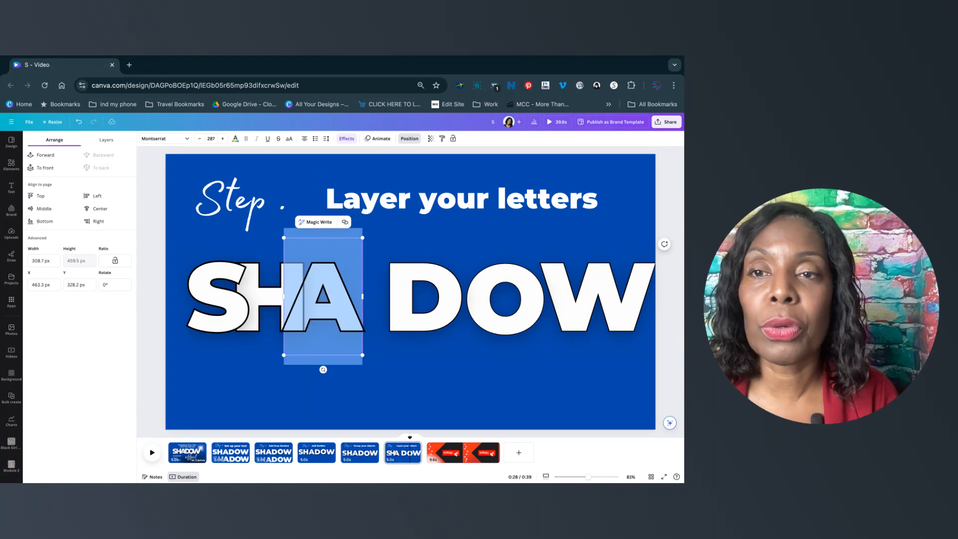
click(173, 283)
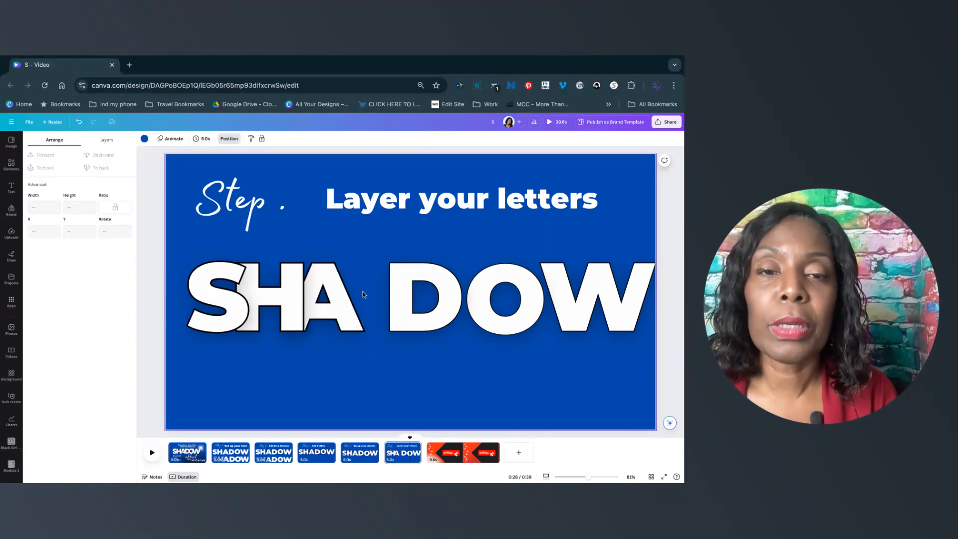
click(349, 302)
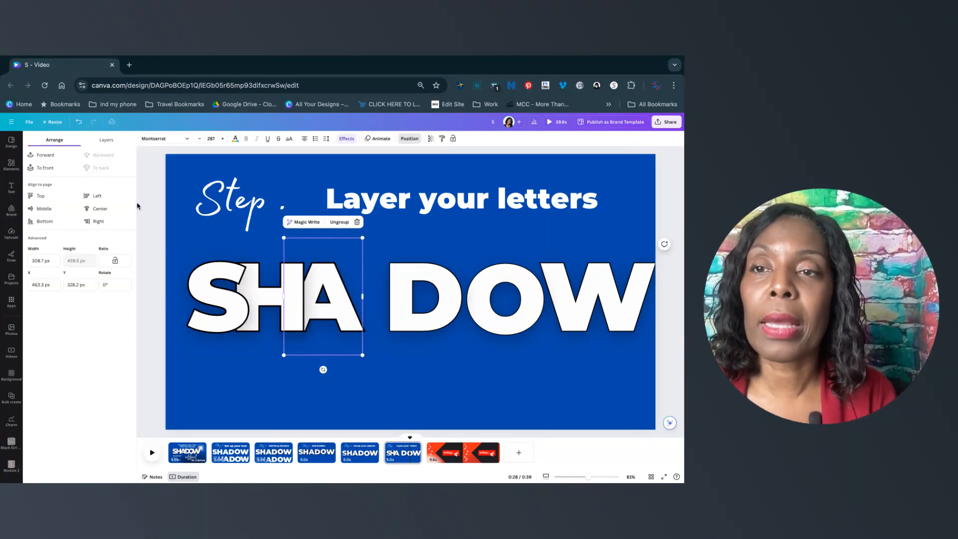
click(43, 155)
click(94, 156)
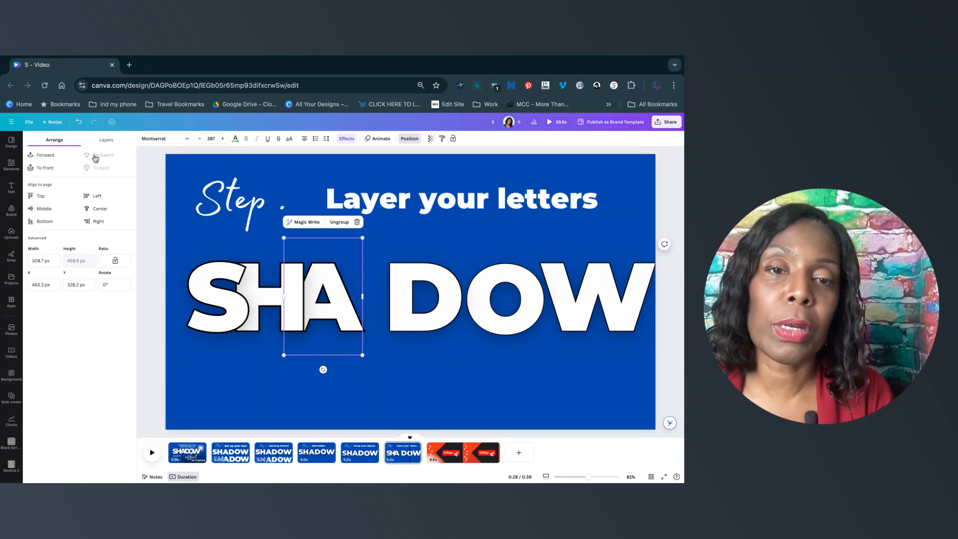
Slide the O and W groups left so each overlaps the letter before it.
mouse_move(406, 291)
mouse_down()
mouse_move(394, 290)
mouse_move(404, 290)
mouse_up()
drag(481, 297, 404, 297)
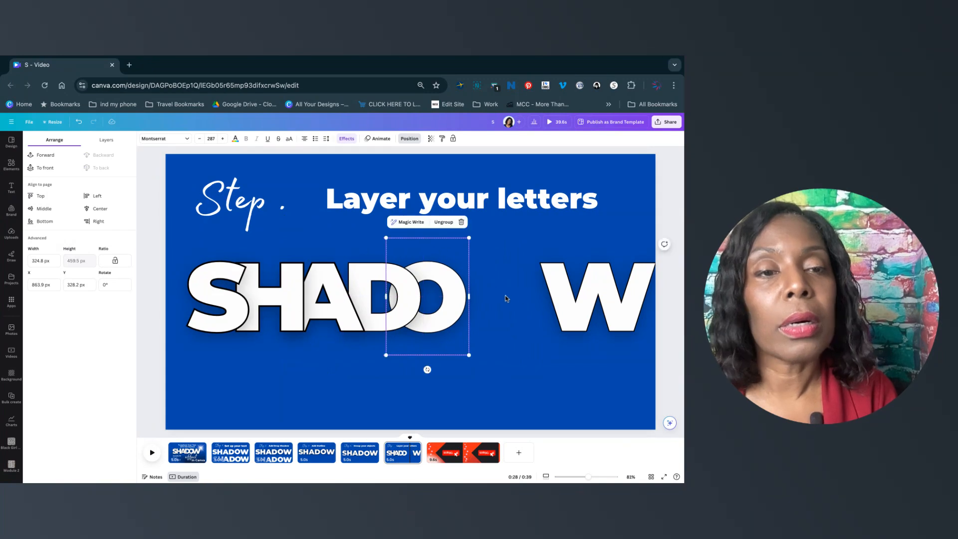
mouse_move(569, 289)
mouse_down()
mouse_move(463, 289)
mouse_move(569, 291)
mouse_up()
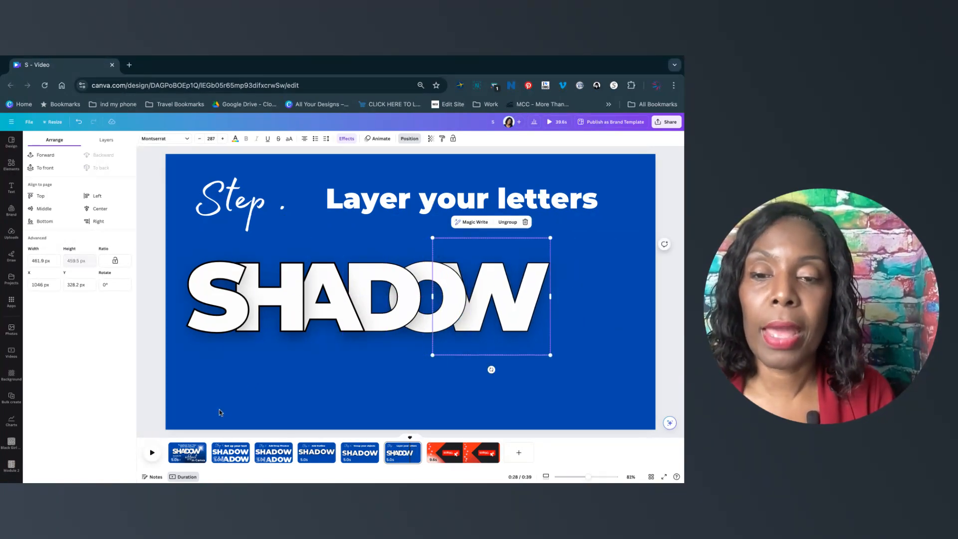
Select all the overlapping letter groups and move the word SHADOW to the centre of the slide.
click(193, 453)
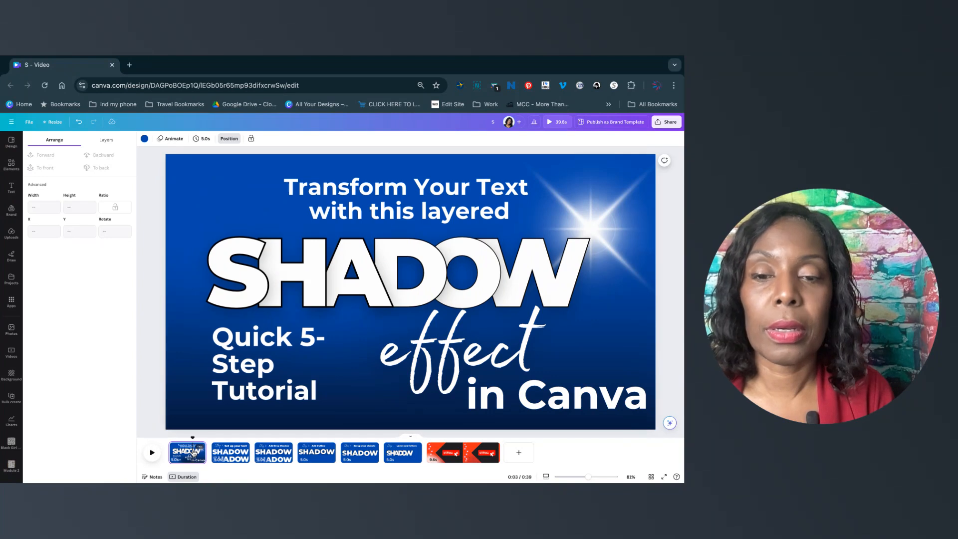
click(407, 452)
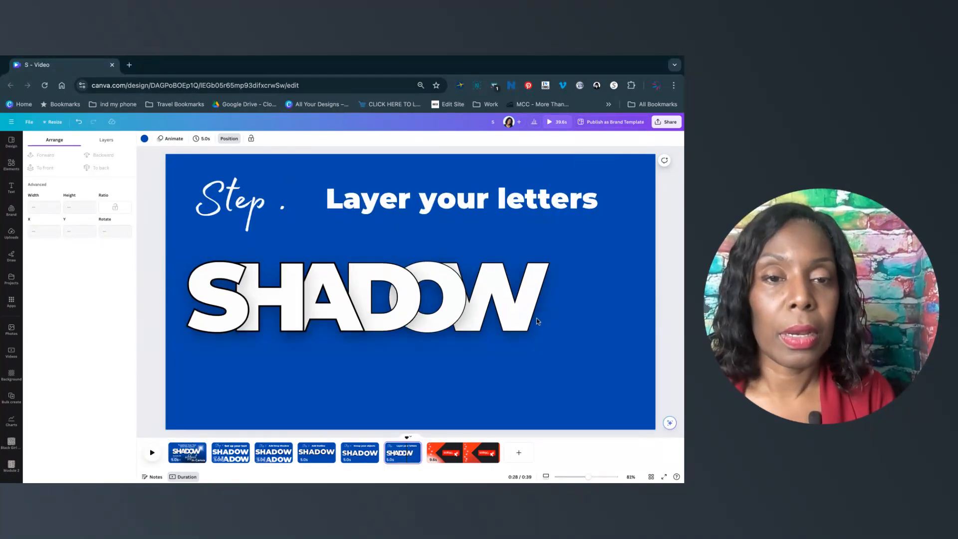
mouse_move(581, 288)
mouse_down()
mouse_move(222, 299)
mouse_move(273, 295)
mouse_up()
click(351, 382)
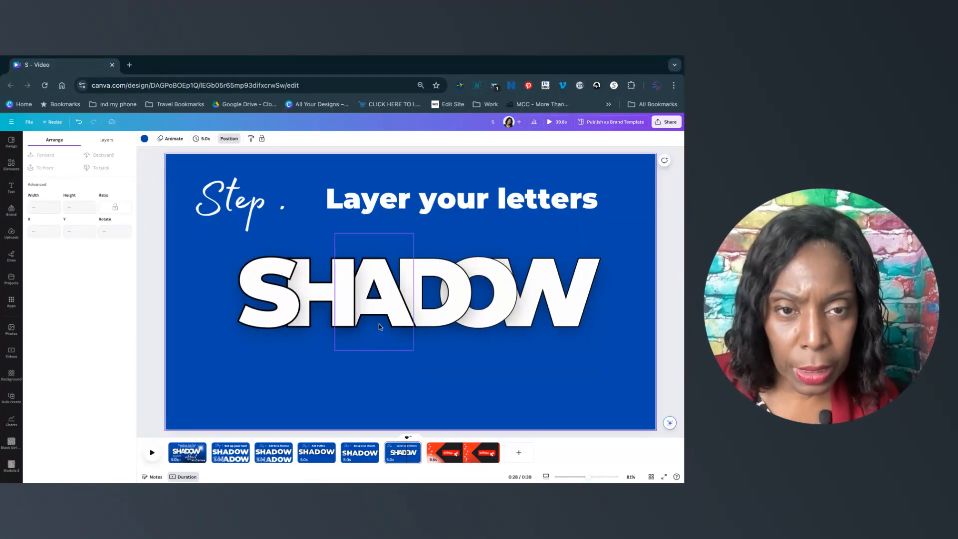
Zoom in and inspect how the overlapping S and H letter groups layer.
drag(589, 478, 594, 477)
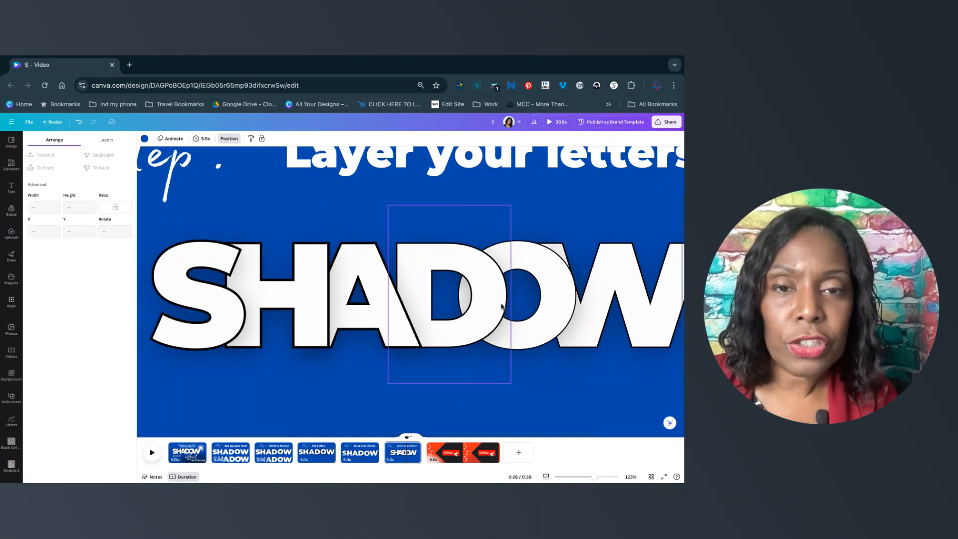
click(210, 298)
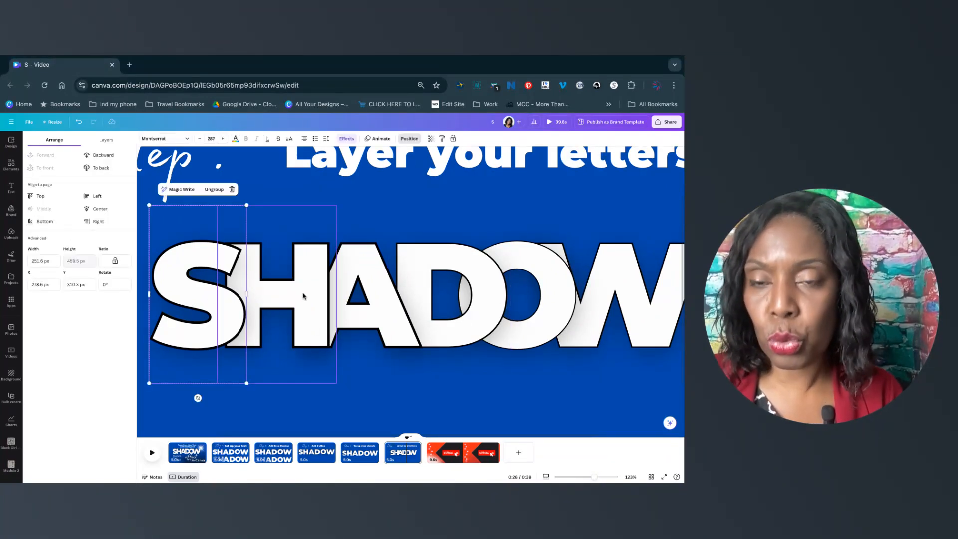
click(299, 400)
scroll(304, 402, up, 2)
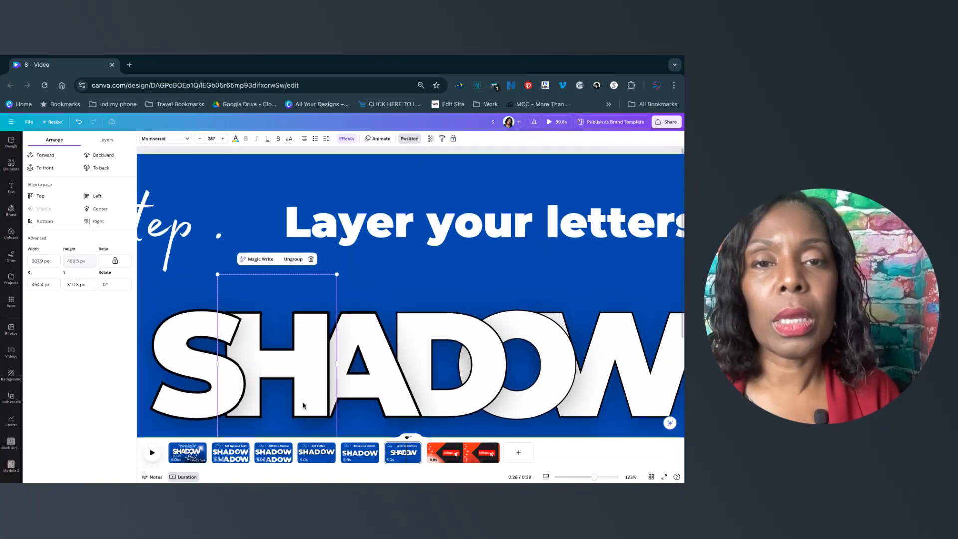
scroll(303, 405, down, 2)
Browse the earlier slides in the timeline and zoom back out on the Add Drop Shadow slide.
click(348, 461)
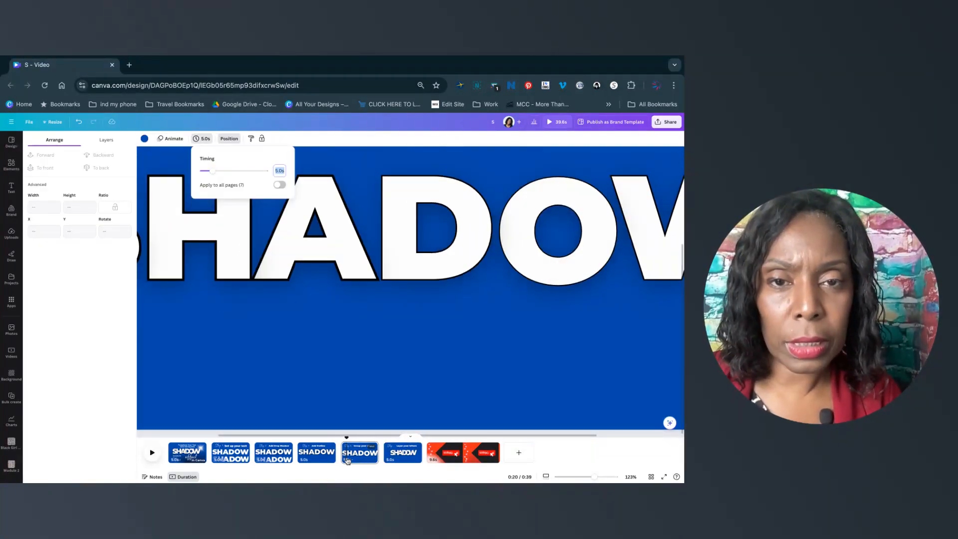
click(319, 454)
click(273, 456)
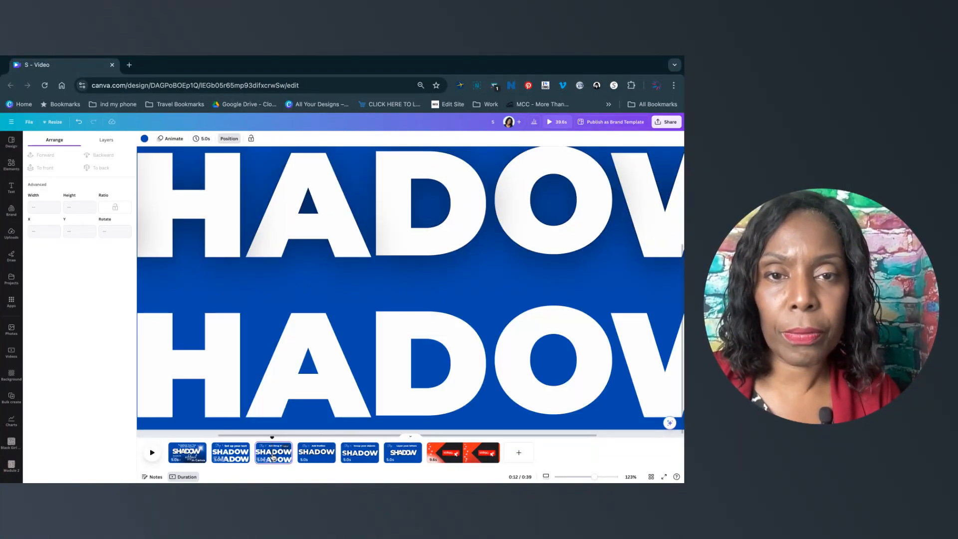
click(239, 456)
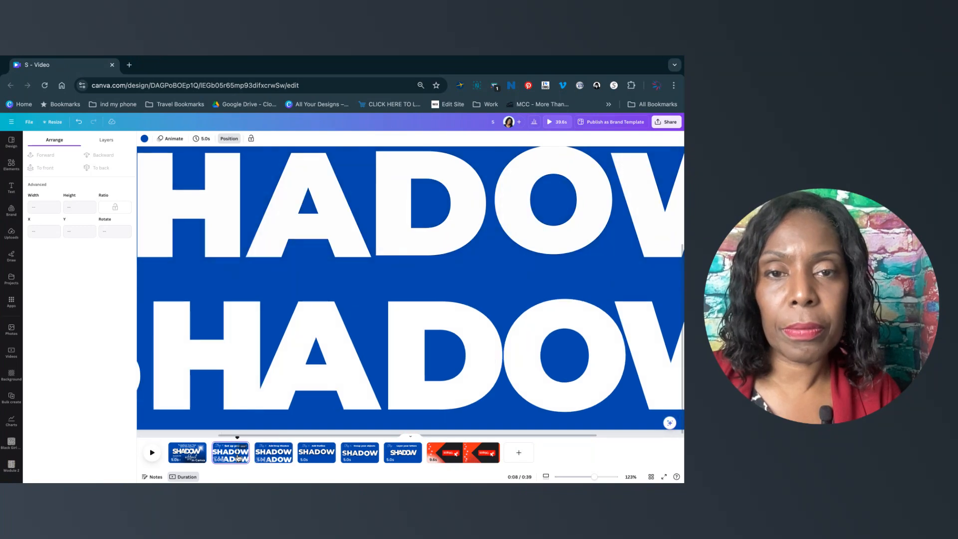
click(262, 456)
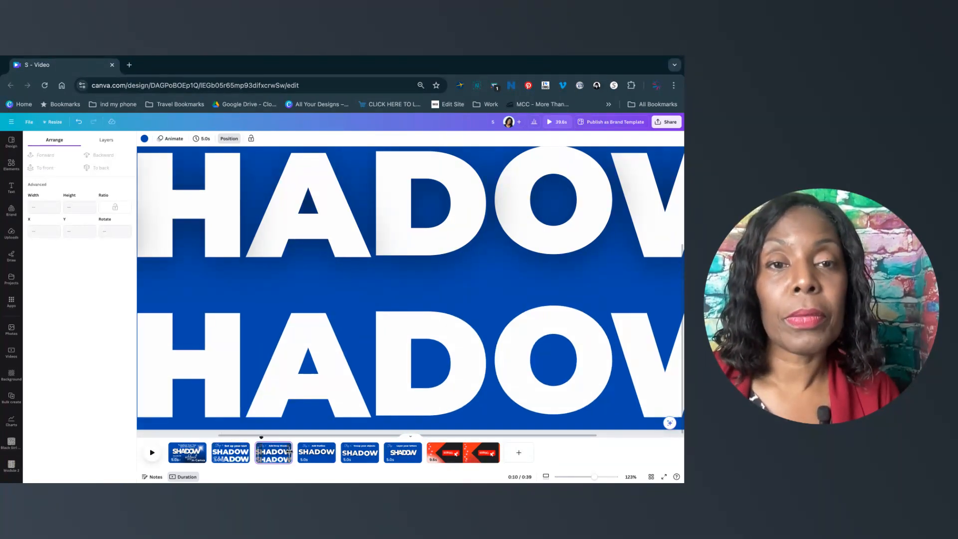
click(332, 338)
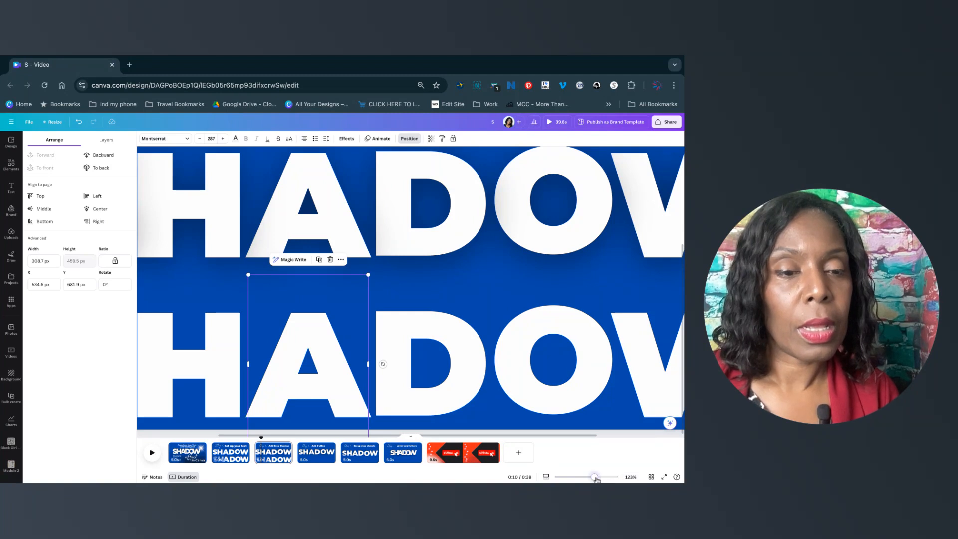
drag(596, 478, 584, 478)
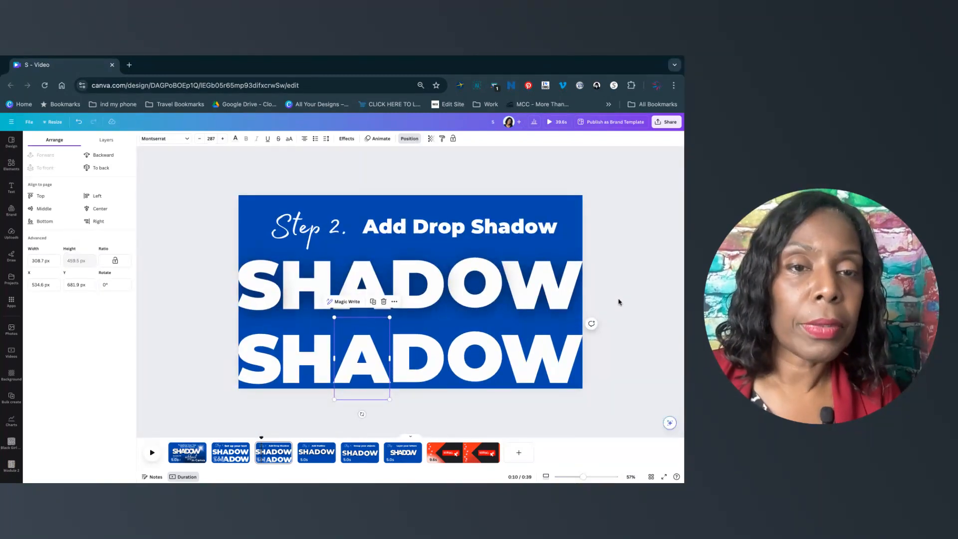
Return to the Layer your letters slide and drag the outline S down and left off the solid S.
click(619, 302)
click(594, 280)
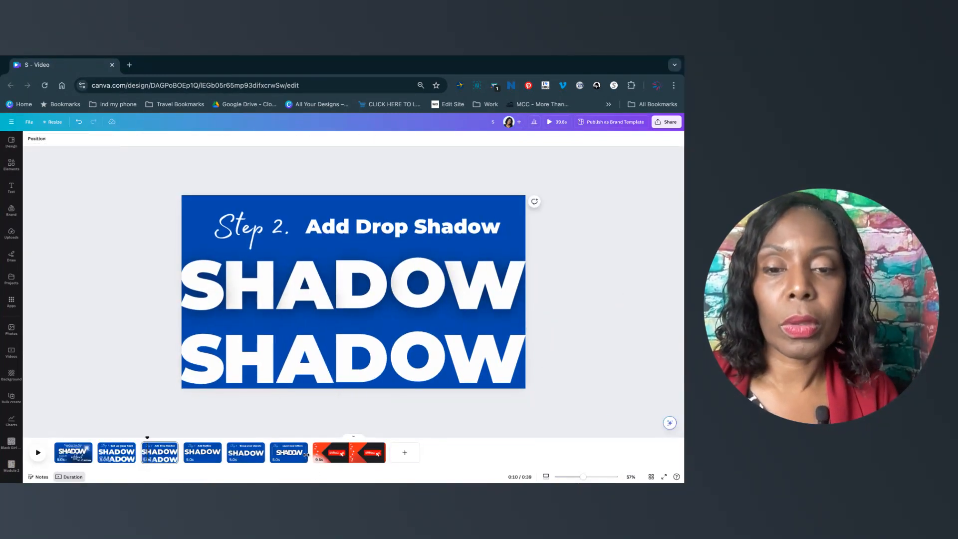
click(297, 451)
click(266, 295)
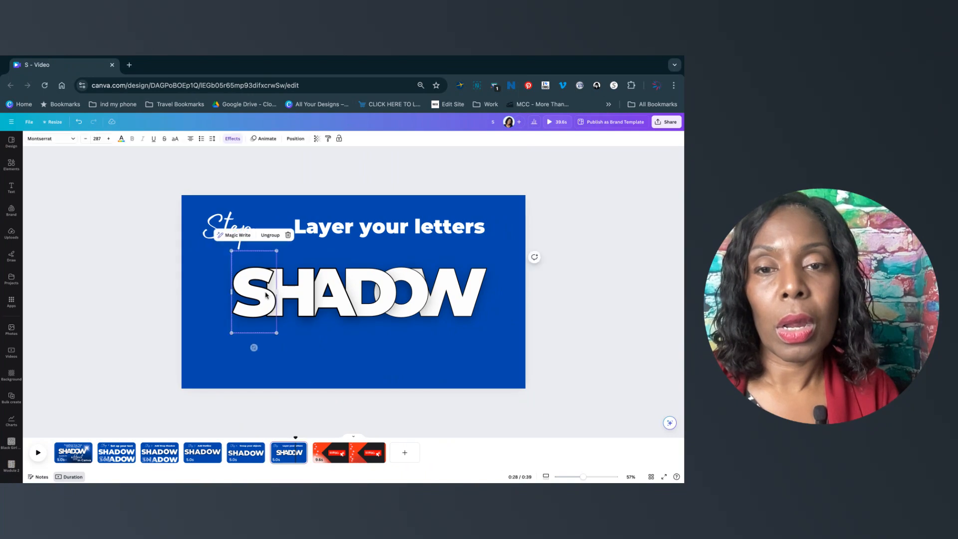
click(122, 301)
drag(248, 305, 221, 331)
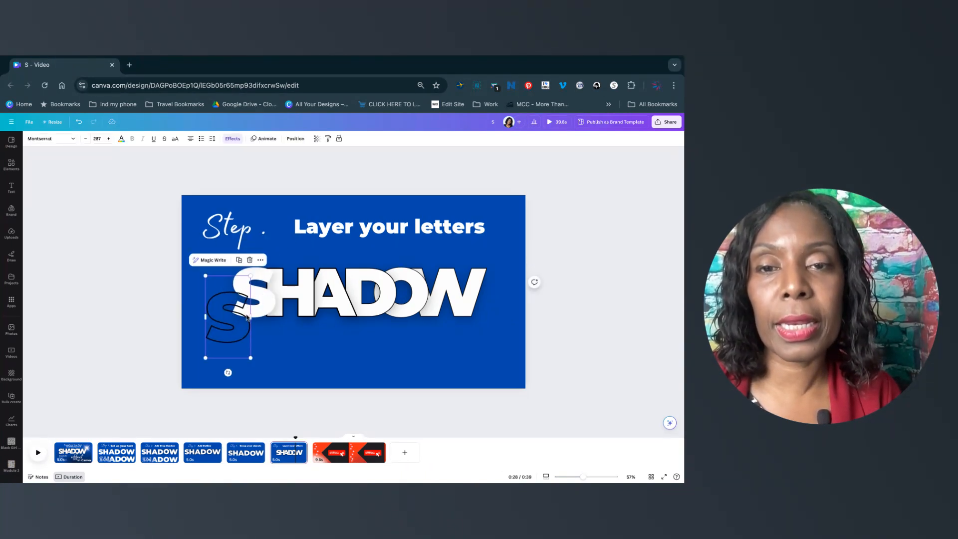
click(267, 305)
drag(267, 303, 244, 331)
key(super+z)
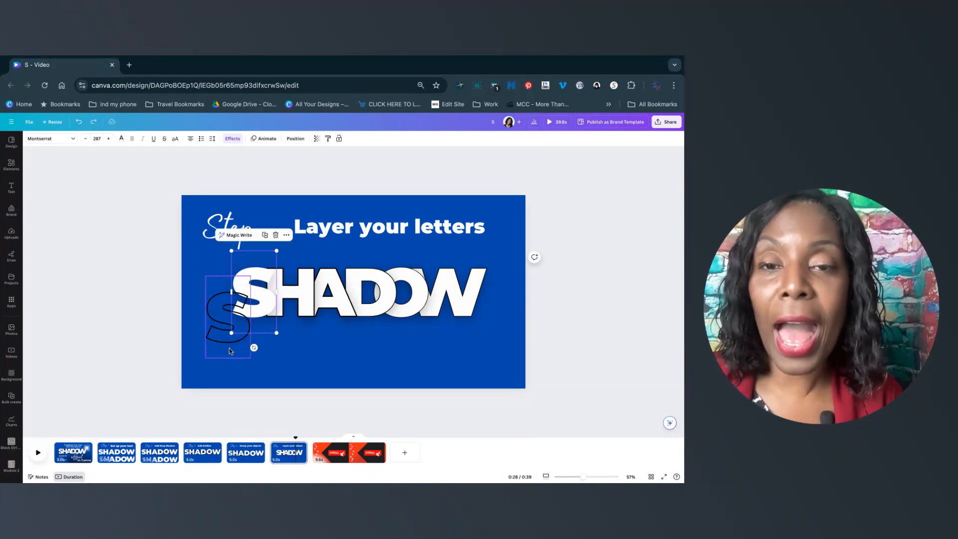
Select the H letter group and ungroup its solid and outline letters.
click(296, 341)
click(298, 300)
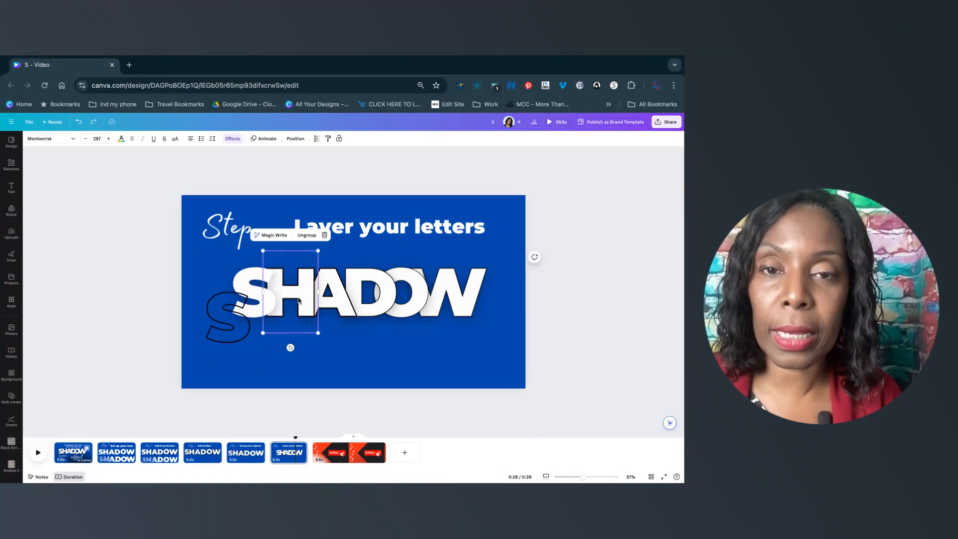
key(super+u)
drag(289, 308, 291, 305)
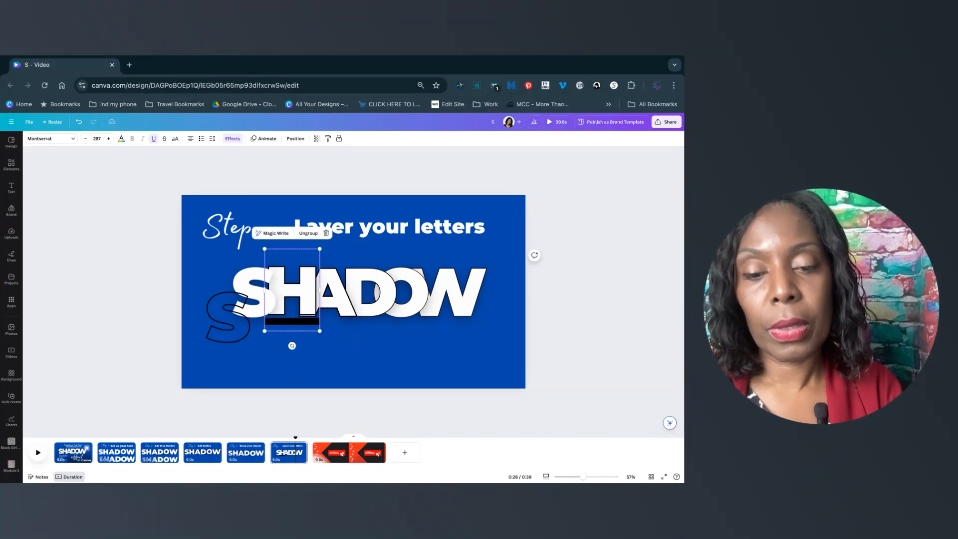
key(super+u)
click(309, 233)
mouse_move(310, 283)
mouse_down()
mouse_move(300, 333)
mouse_move(309, 282)
mouse_up()
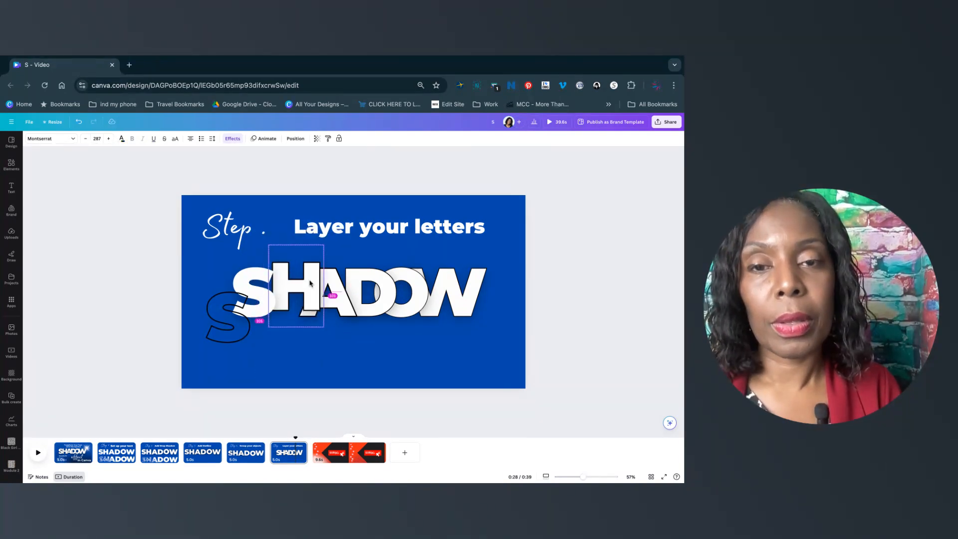
click(343, 331)
click(285, 293)
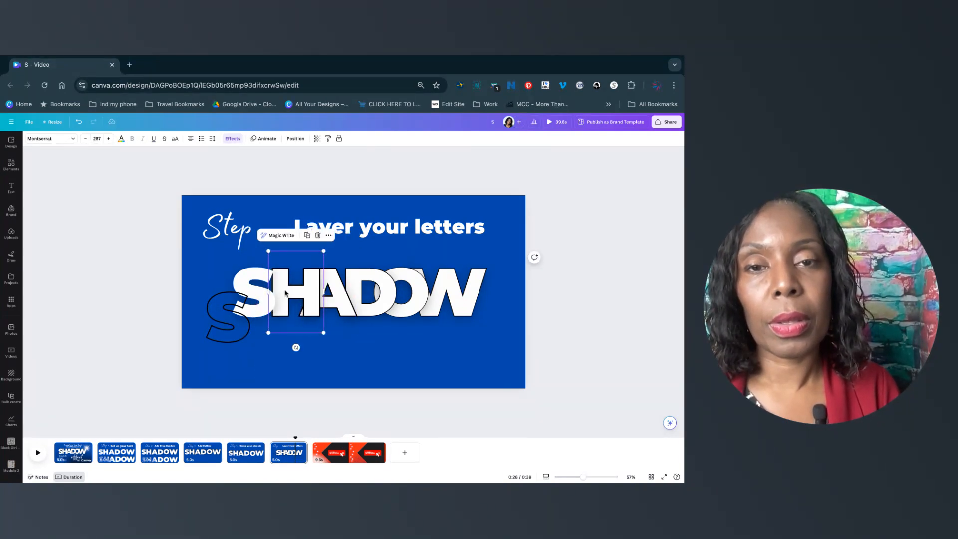
Move the outline H down below the solid word next to the outline S.
drag(287, 289, 287, 355)
drag(227, 336, 233, 390)
Ungroup the A letter group and move its outline A down beside the outline H.
click(295, 299)
drag(295, 299, 300, 300)
click(335, 292)
click(343, 235)
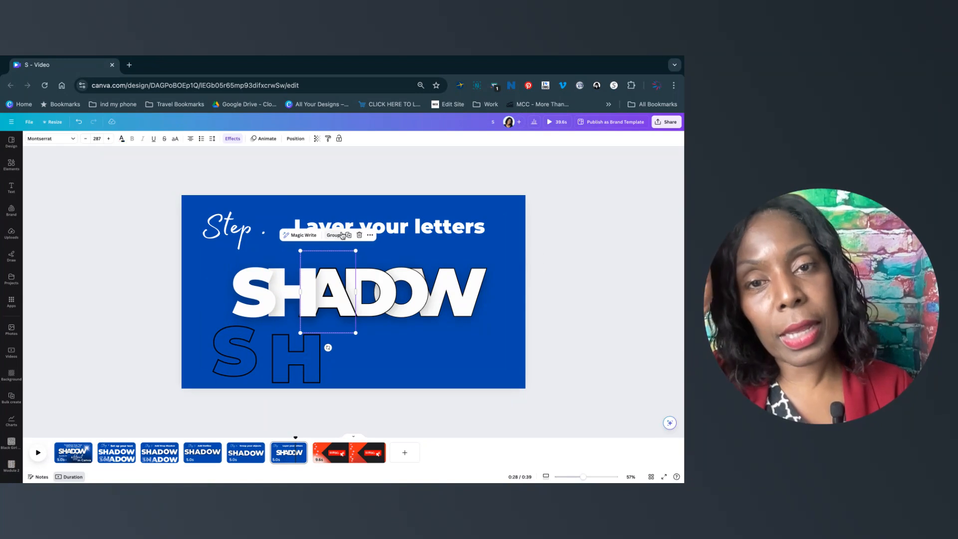
drag(330, 290, 337, 359)
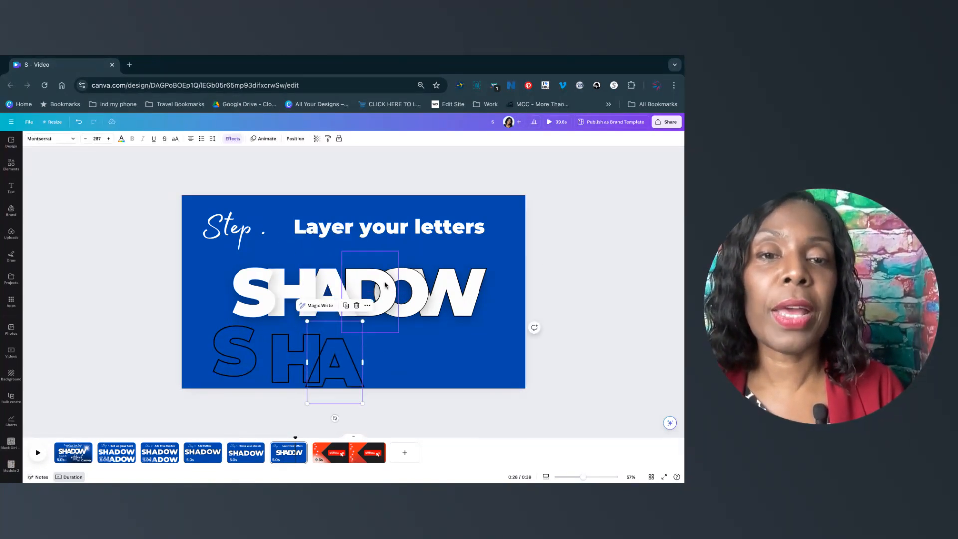
Ungroup the D letter group and move its outline D down beside the outline A.
click(385, 288)
click(383, 235)
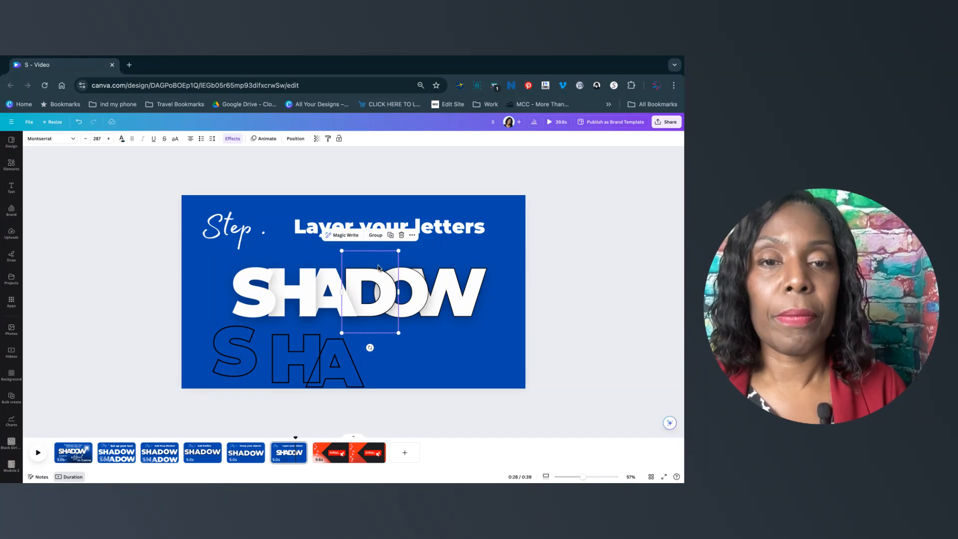
drag(367, 280, 395, 393)
click(435, 370)
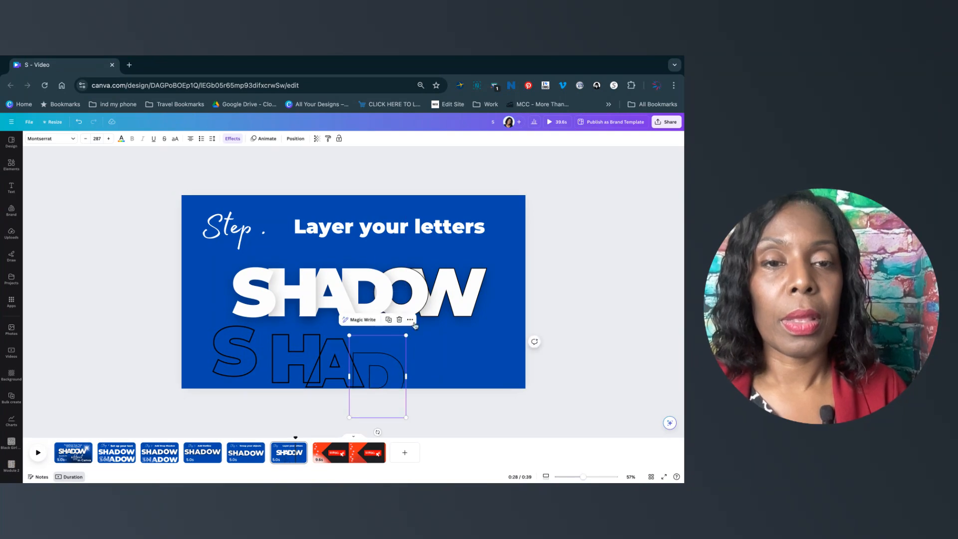
Ungroup the O letter group and move its outline O down beside the outline D.
click(419, 290)
click(416, 239)
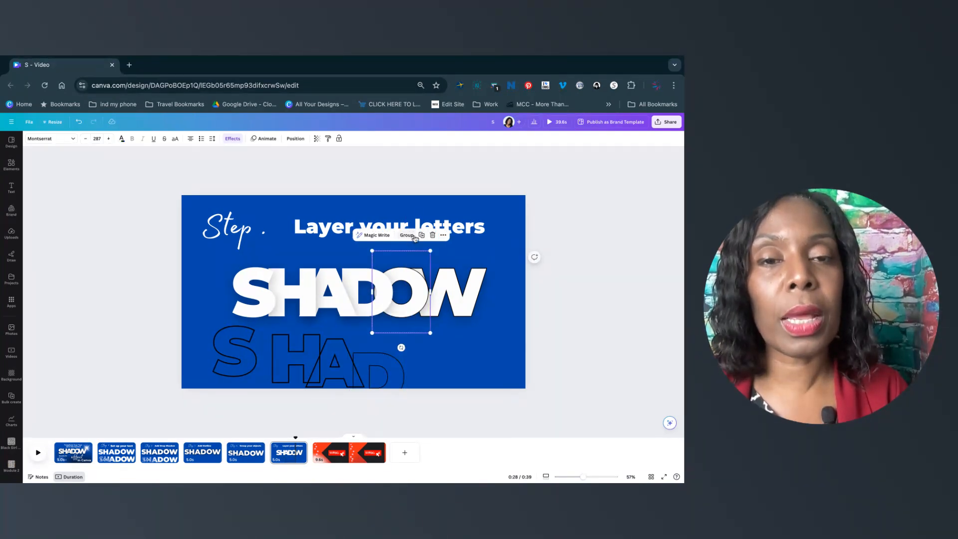
click(468, 355)
click(412, 300)
drag(412, 300, 422, 373)
Ungroup the W letter group and move its outline W down beside the outline O, then deselect.
click(464, 281)
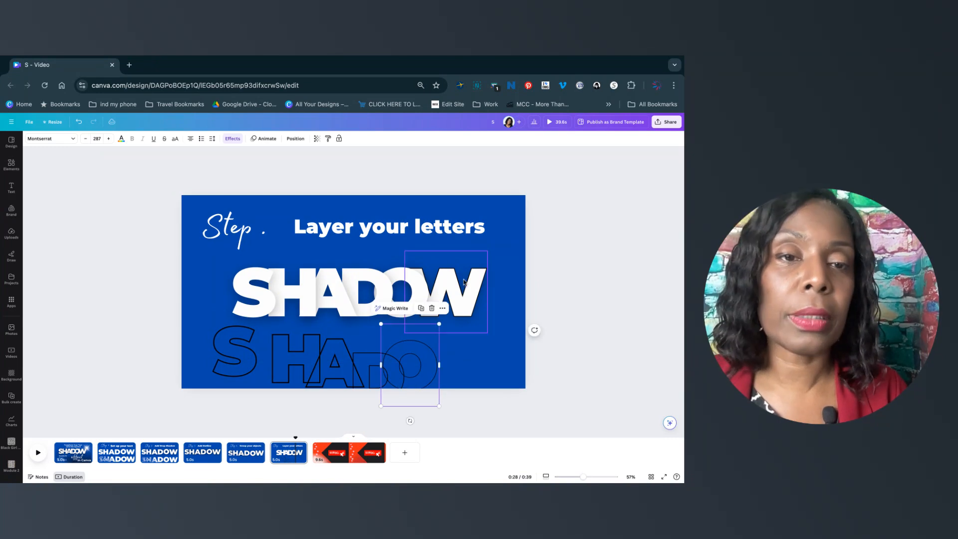
click(459, 238)
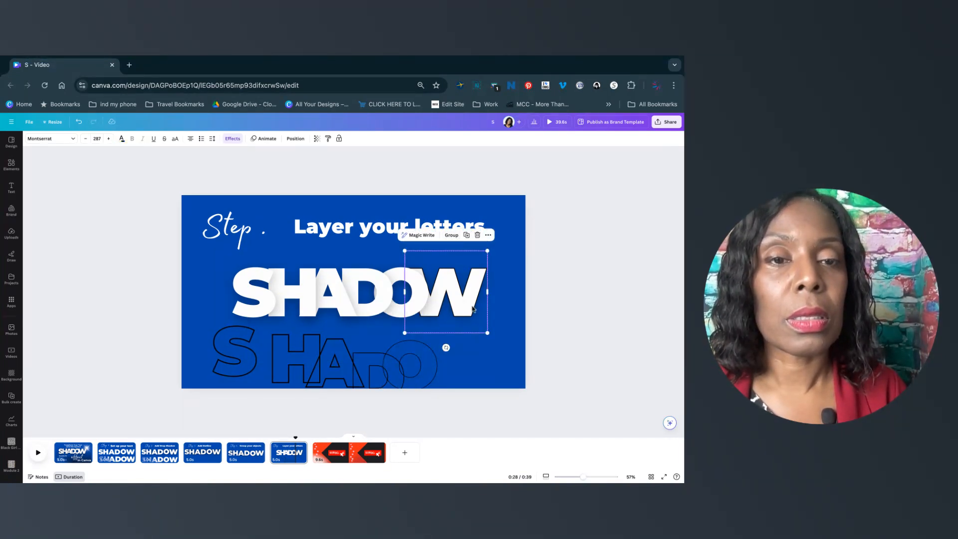
mouse_move(473, 309)
mouse_down()
mouse_move(479, 368)
mouse_move(466, 318)
mouse_up()
click(499, 305)
click(465, 303)
click(439, 284)
drag(439, 284, 442, 285)
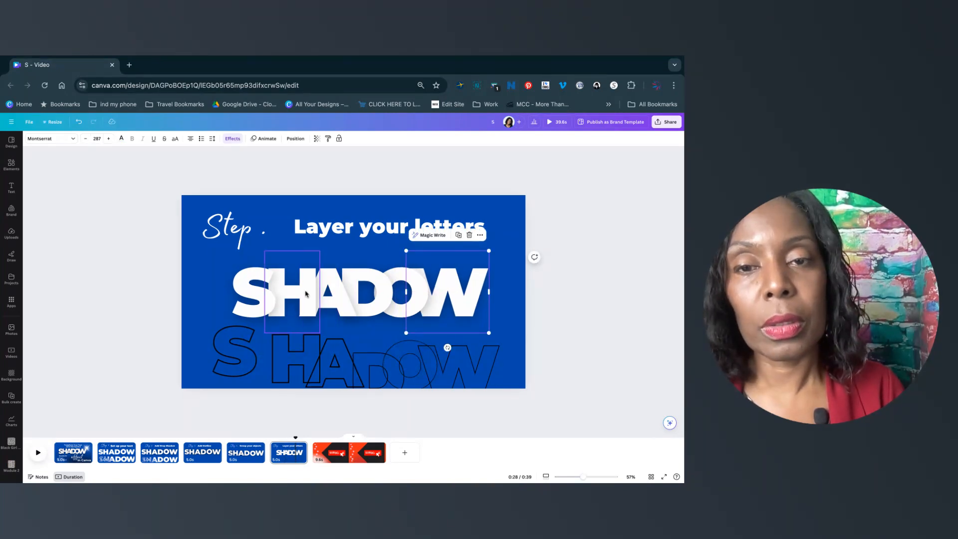
click(154, 286)
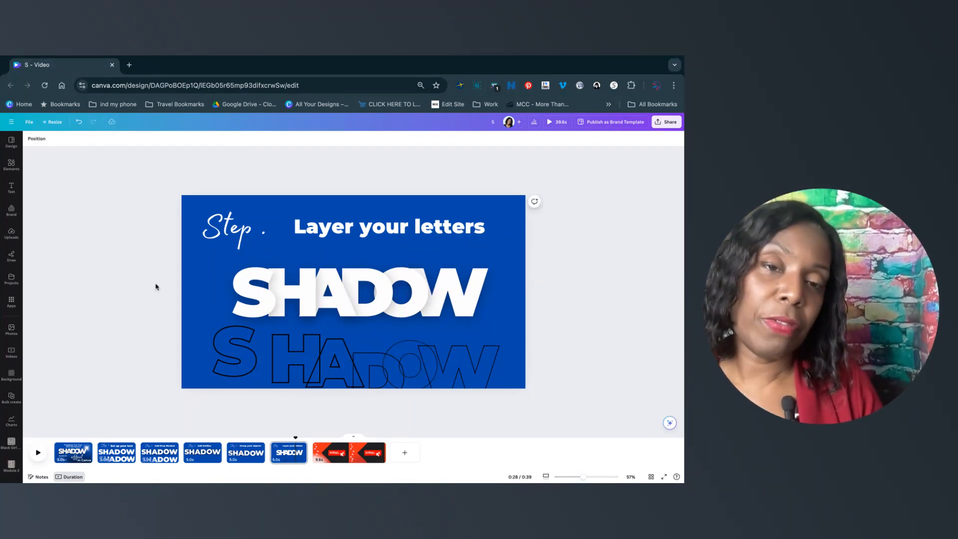
Drag the outline S, H and A back up over their solid letters, slightly offset.
click(244, 340)
drag(245, 339, 264, 280)
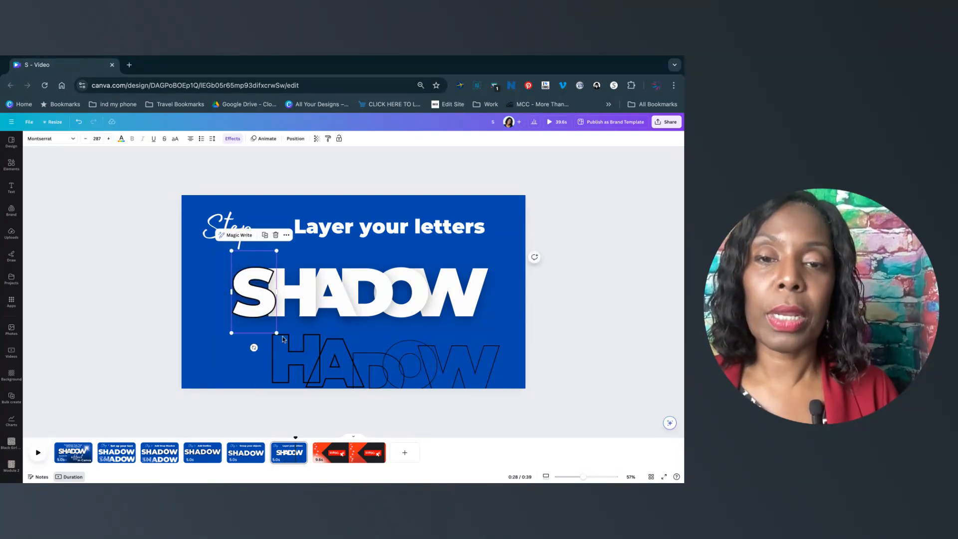
drag(282, 376, 279, 310)
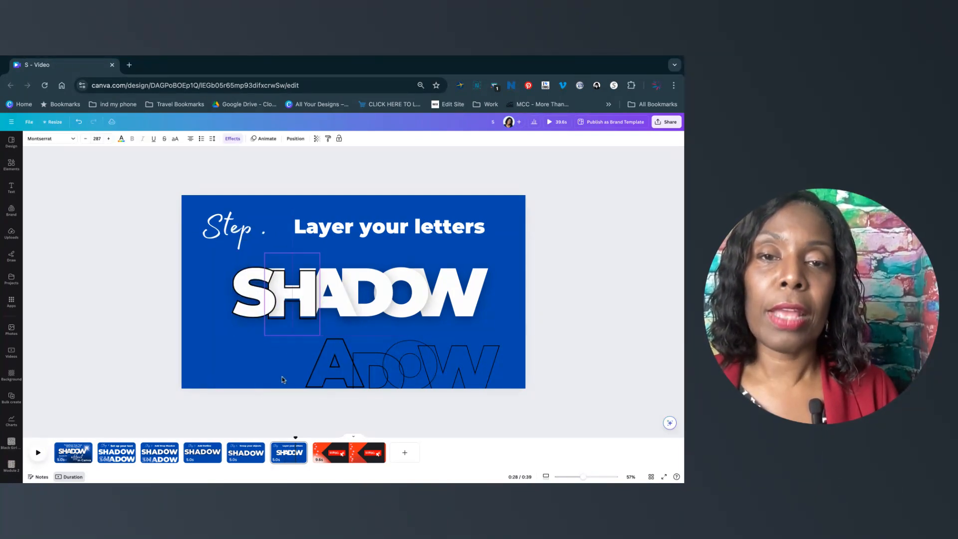
drag(324, 380, 317, 309)
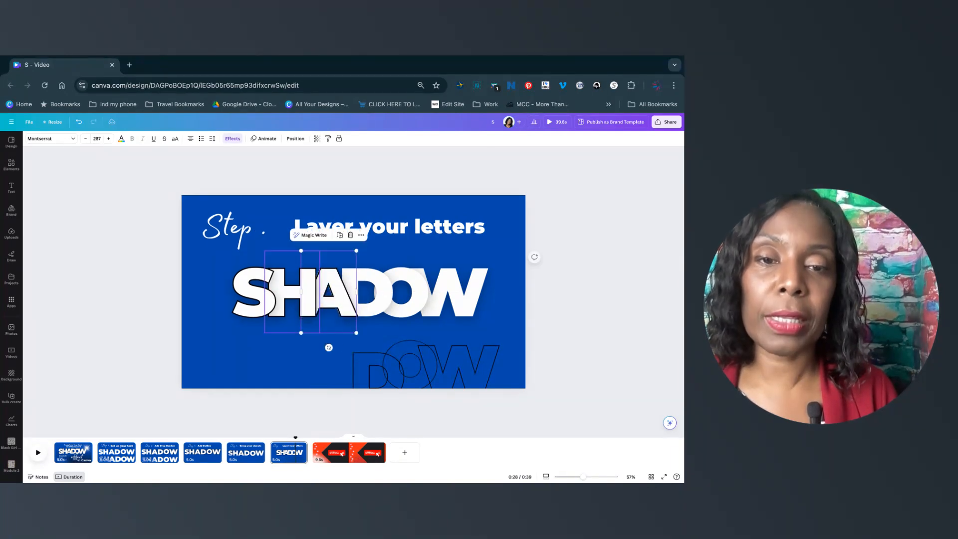
Drag the outline D, O and W back up over their solid letters and open the next slide.
drag(340, 301, 340, 302)
drag(365, 375, 354, 290)
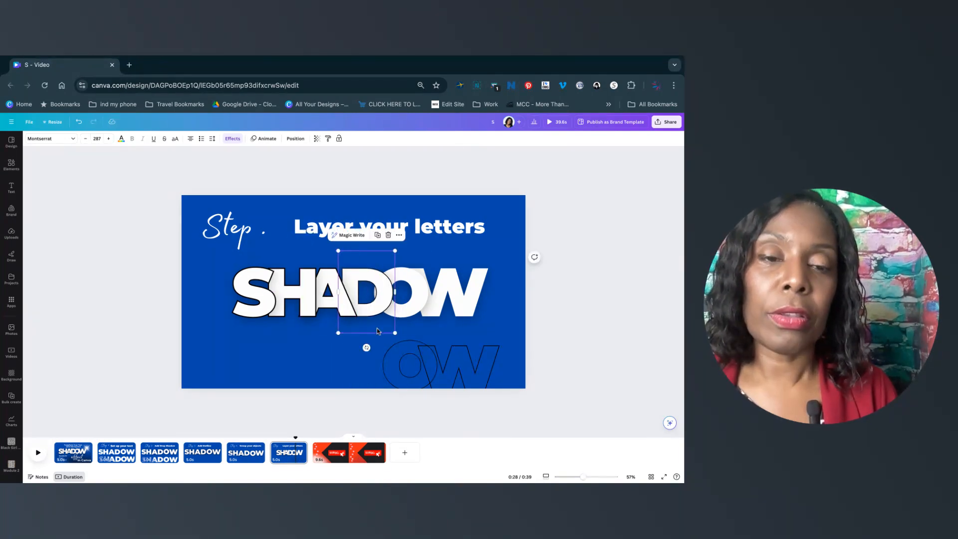
mouse_move(406, 375)
mouse_down()
mouse_move(402, 322)
mouse_move(406, 375)
mouse_up()
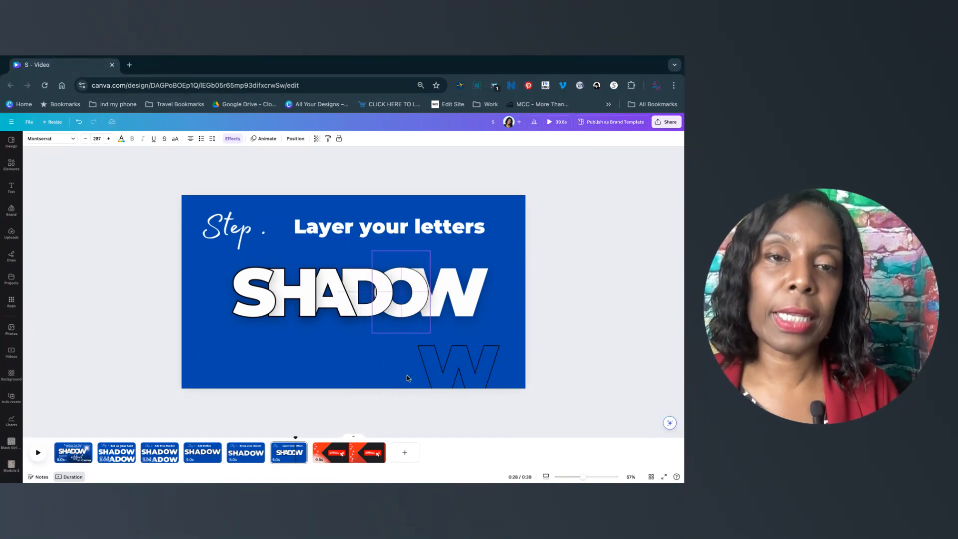
click(464, 376)
drag(464, 376, 452, 298)
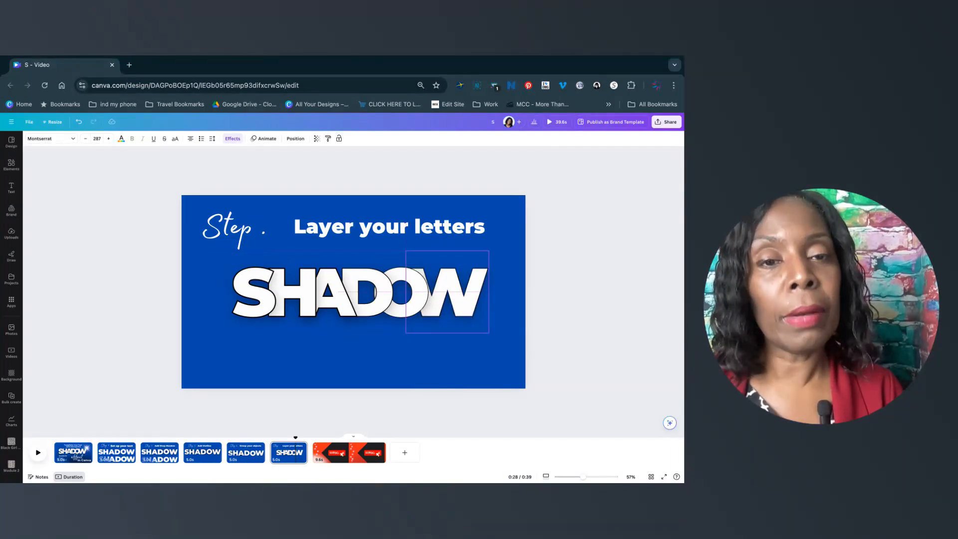
click(335, 458)
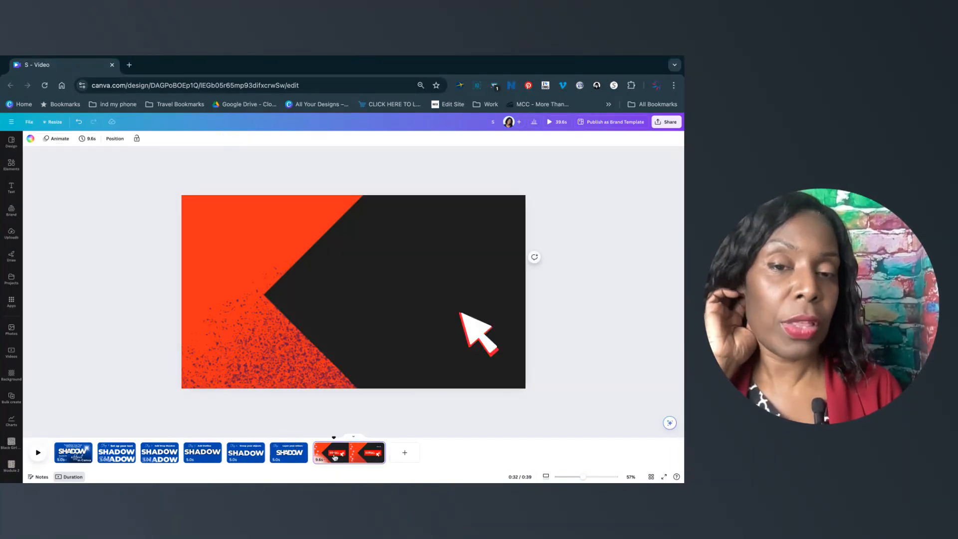